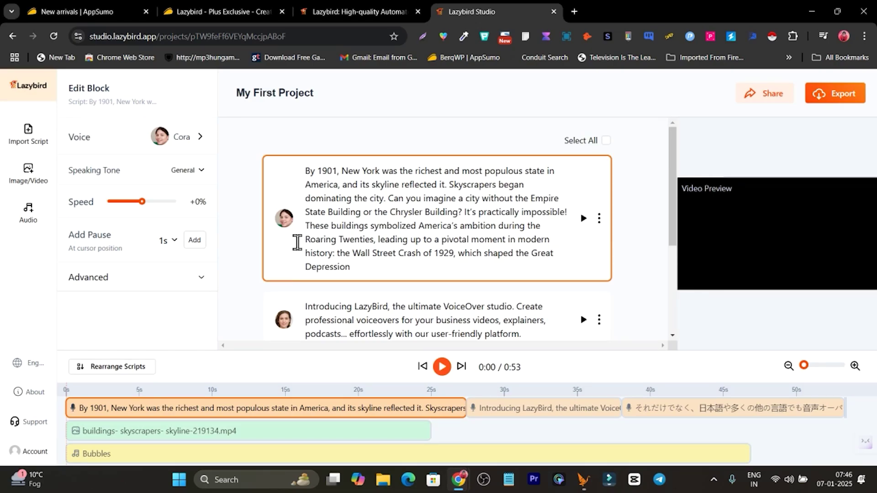
Scroll the project and bring up the voice list for the current block.
scroll(365, 204, "down", 1)
scroll(427, 204, "up", 1)
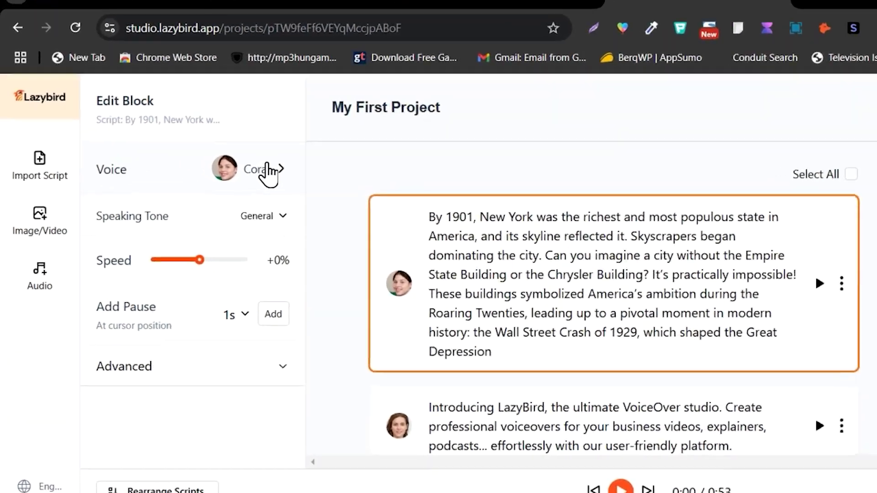
left_click(191, 137)
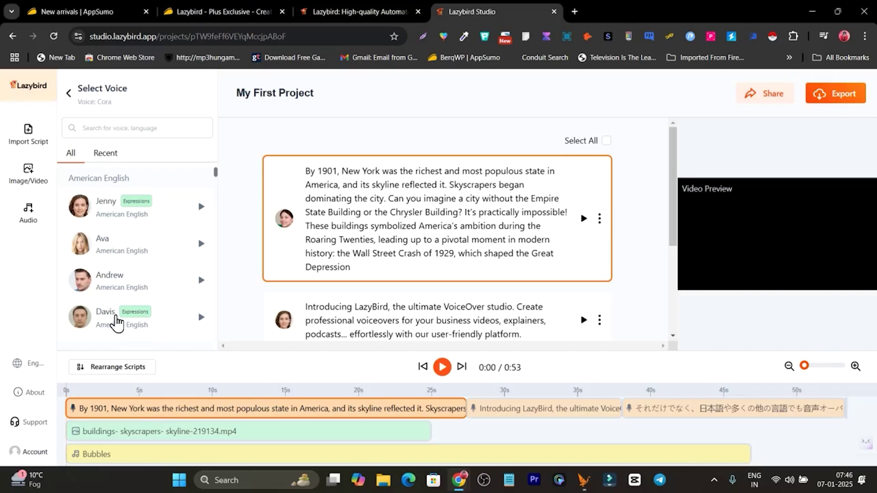
Browse the Stock Images, Stock Videos and Uploads media sources, then show the lazybird.app homepage.
left_click(27, 183)
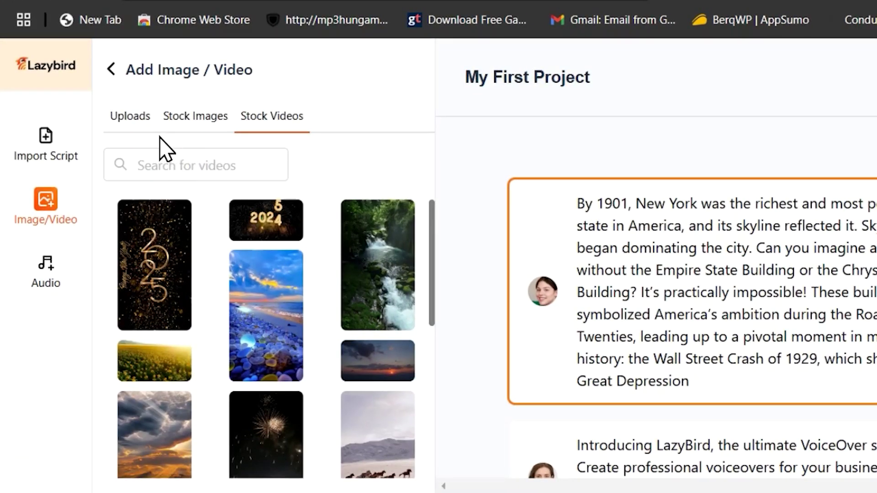
left_click(187, 130)
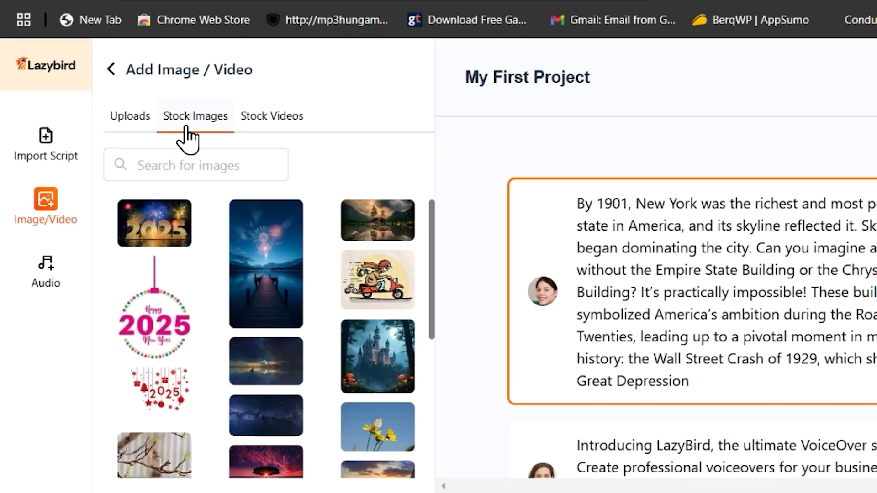
left_click(274, 128)
left_click(121, 125)
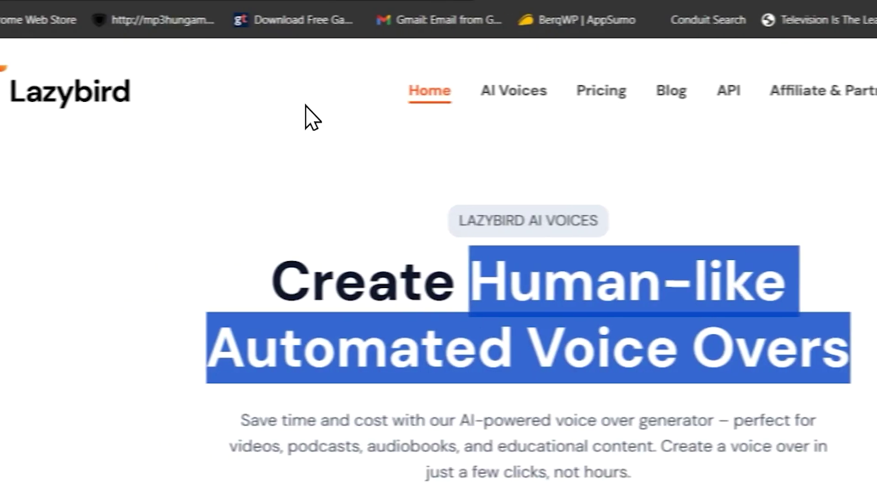
left_click(235, 280)
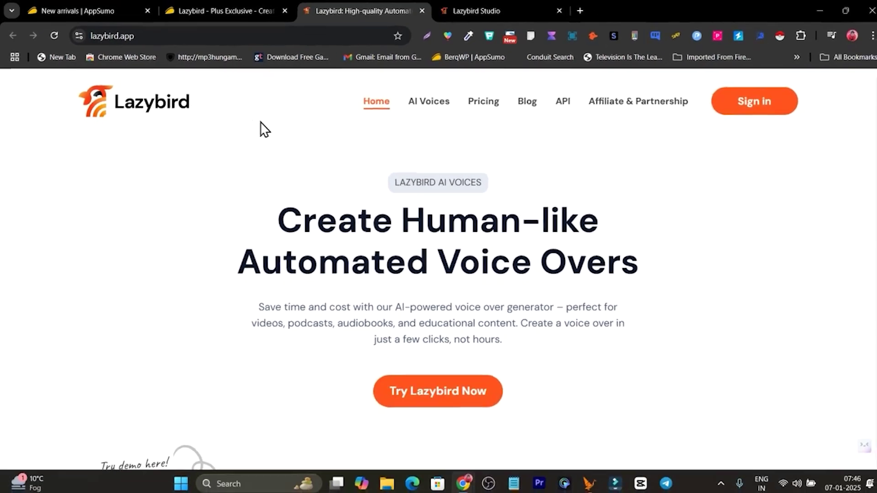
Highlight the $39 price on AppSumo's Lazybird Plus Exclusive deal page.
left_click(243, 12)
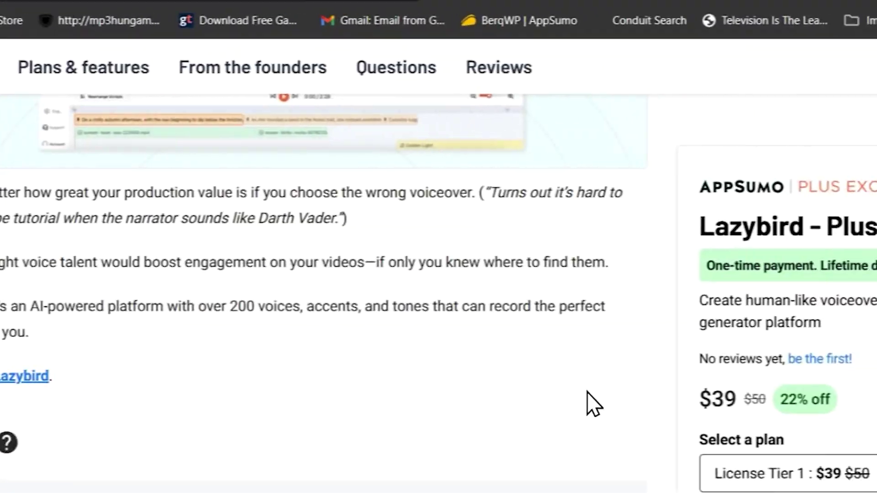
left_click_drag(658, 416, 589, 413)
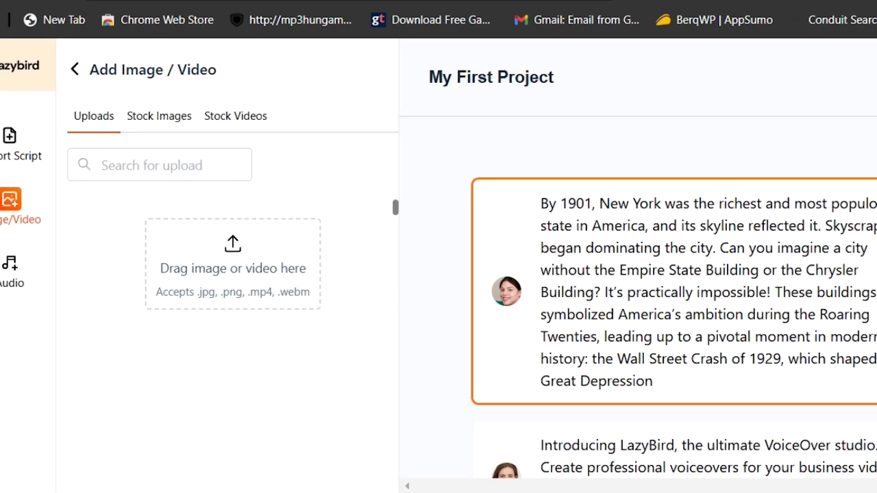
Review the Import Script options, then show Select Voice for the first New York block.
left_click(21, 160)
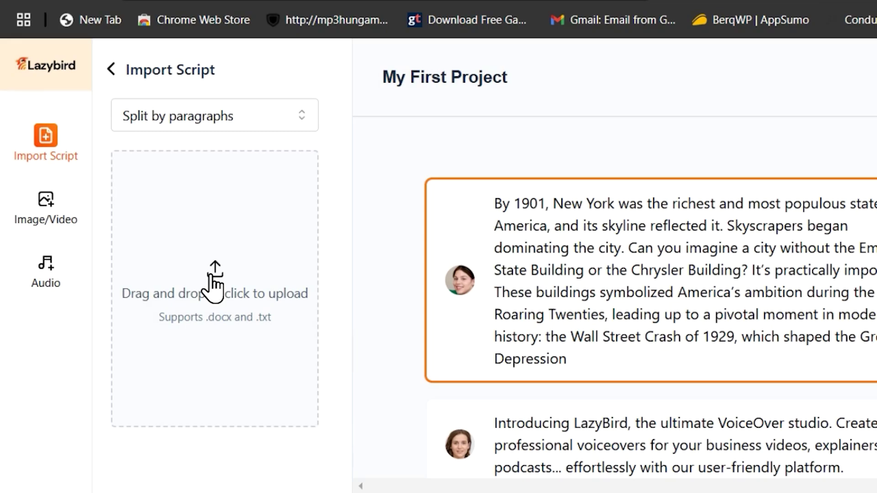
scroll(574, 254, "down", 5)
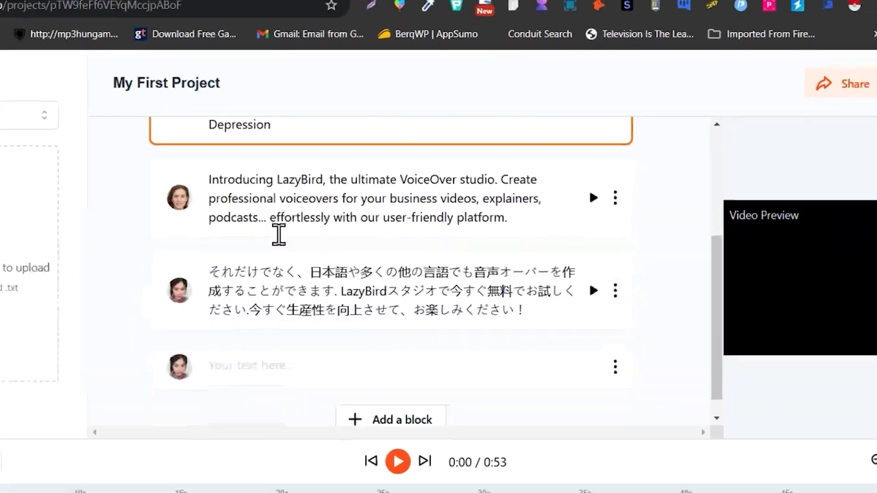
scroll(281, 263, "up", 5)
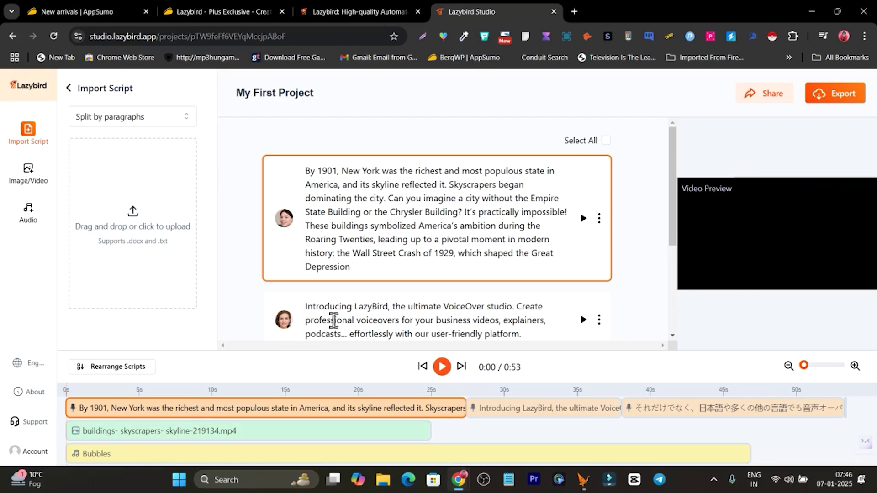
left_click(285, 219)
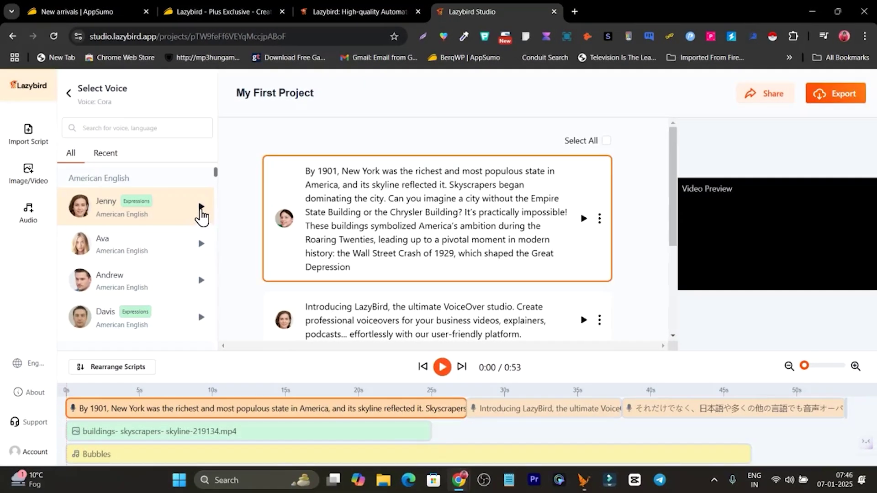
Play the Jenny sample and browse the American, Australian, Irish, Indian and Kenyan voices.
left_click(325, 229)
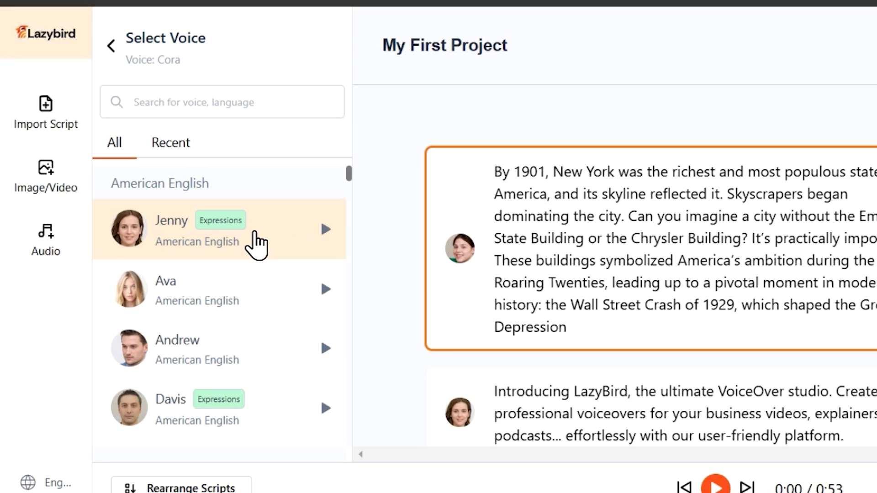
scroll(255, 245, "down", 10)
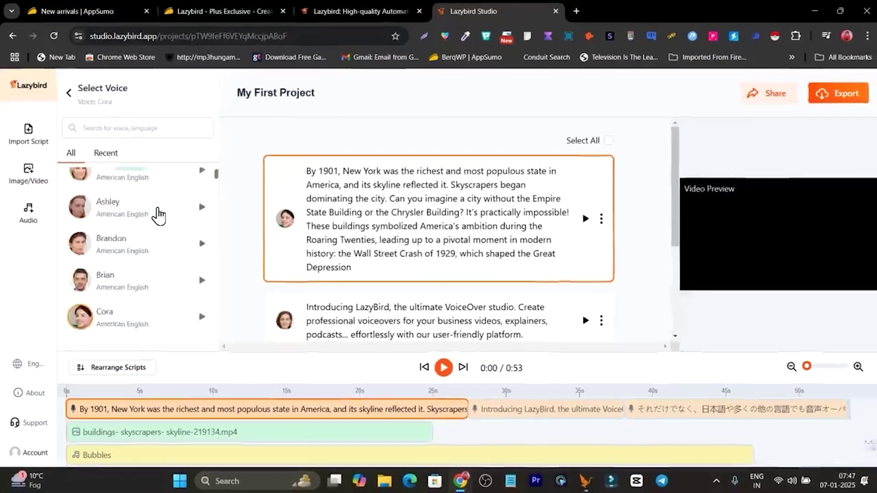
scroll(159, 214, "down", 6)
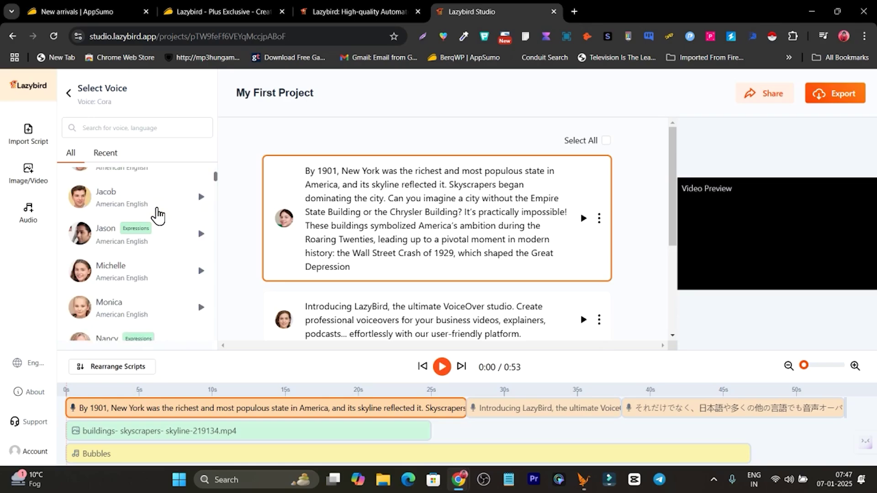
scroll(159, 214, "down", 10)
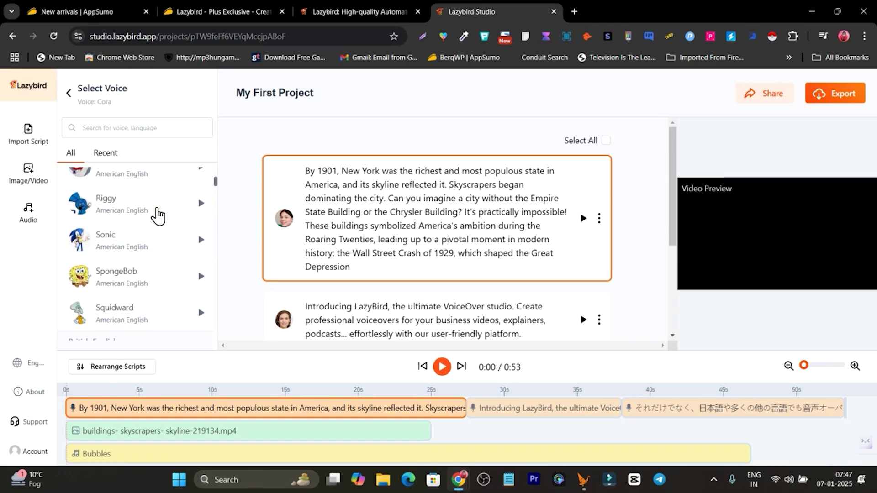
scroll(158, 215, "down", 15)
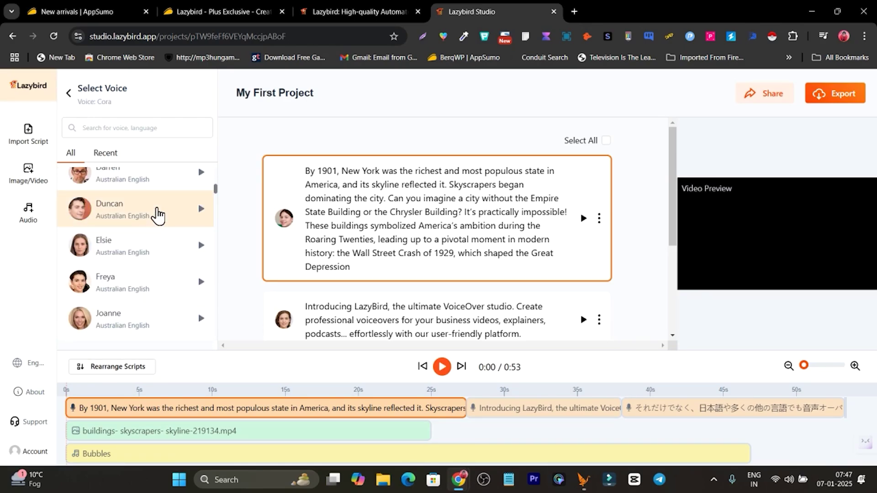
scroll(158, 214, "down", 12)
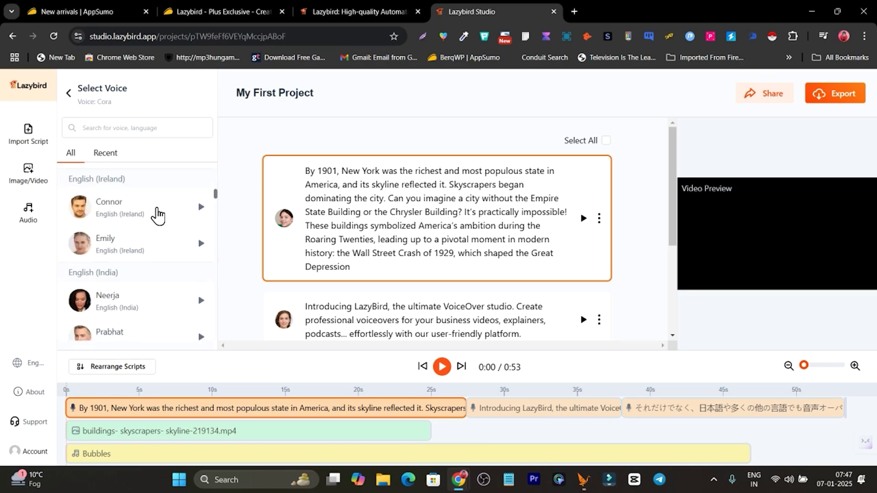
scroll(116, 248, "up", 1)
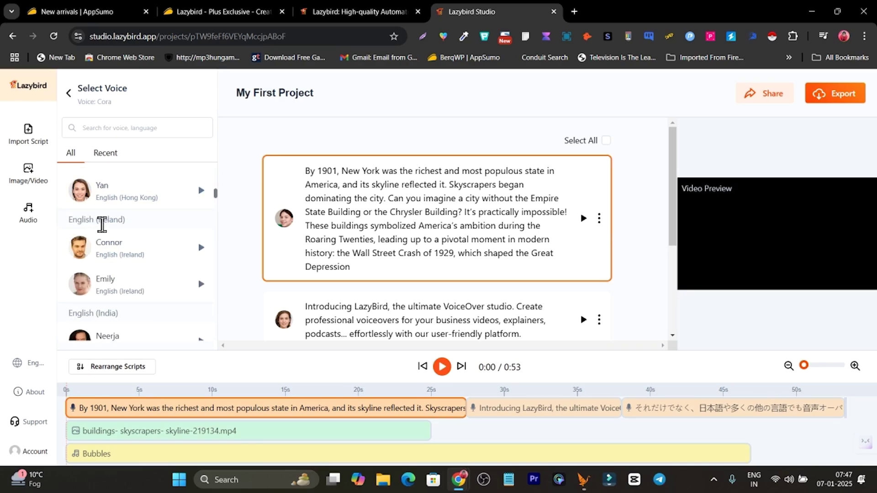
scroll(101, 224, "down", 6)
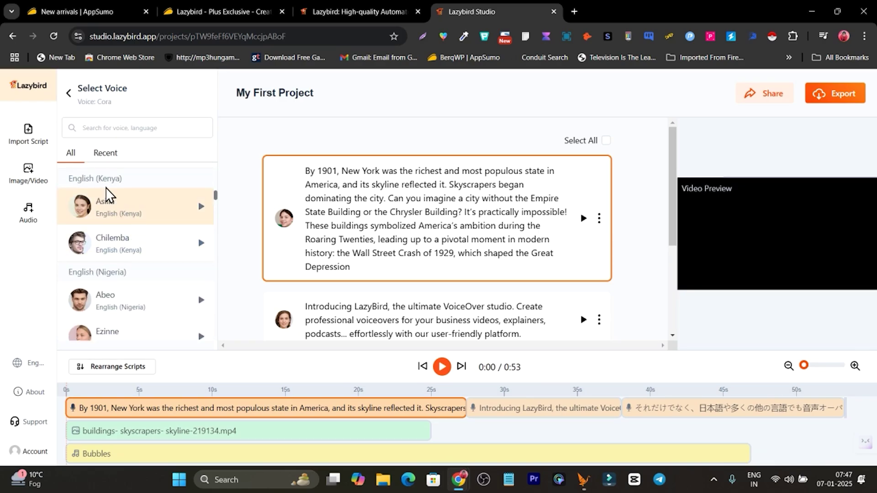
scroll(133, 228, "down", 5)
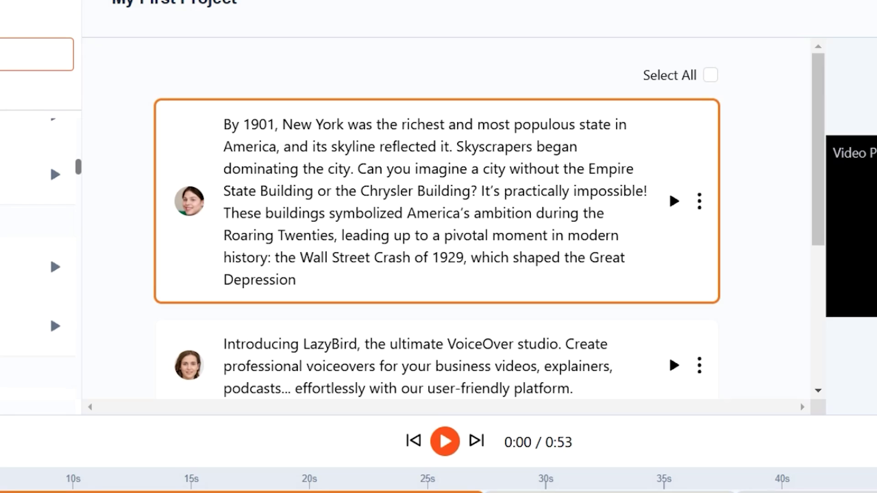
Search the voices for 'german' and preview the Amala sample.
type("german")
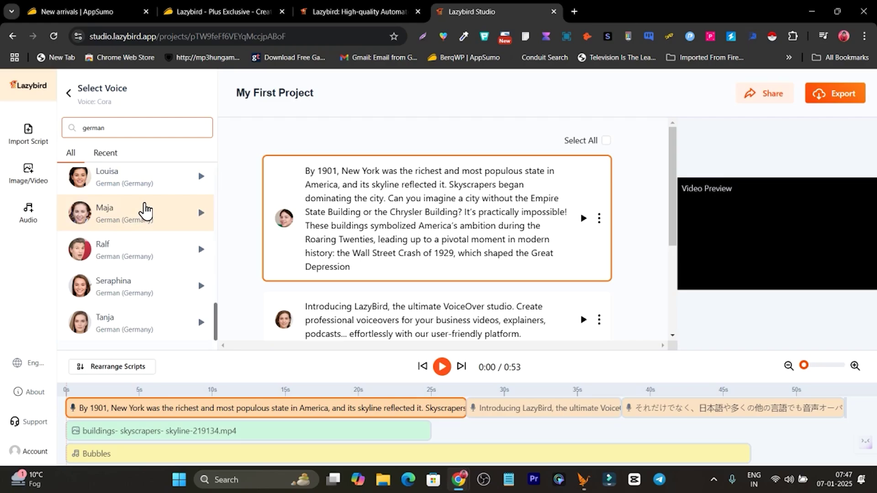
scroll(183, 260, "up", 5)
left_click_drag(215, 295, 220, 168)
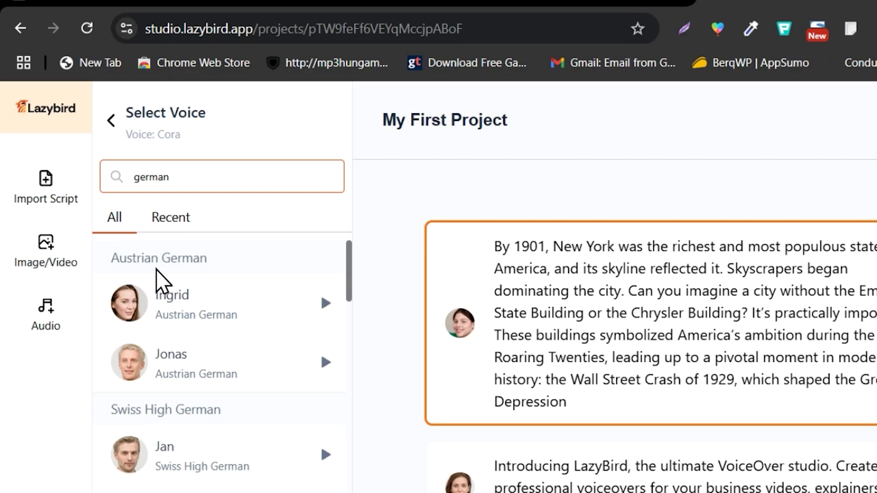
scroll(229, 315, "down", 2)
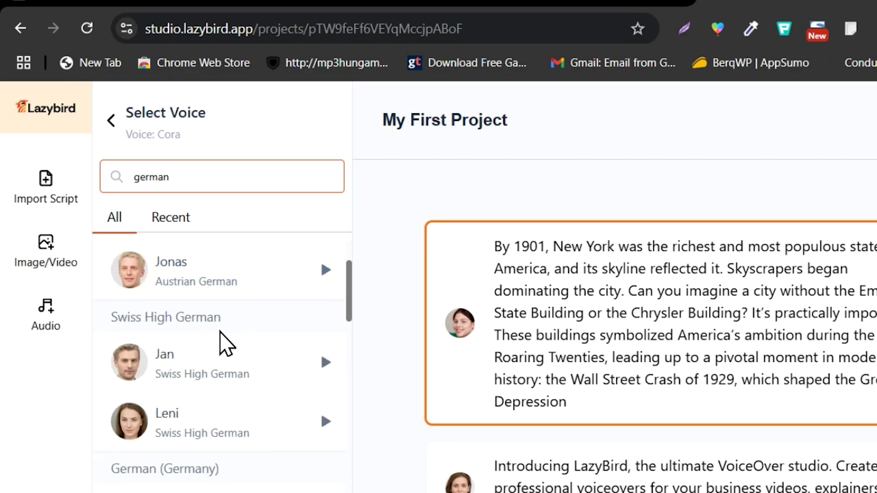
scroll(172, 349, "down", 1)
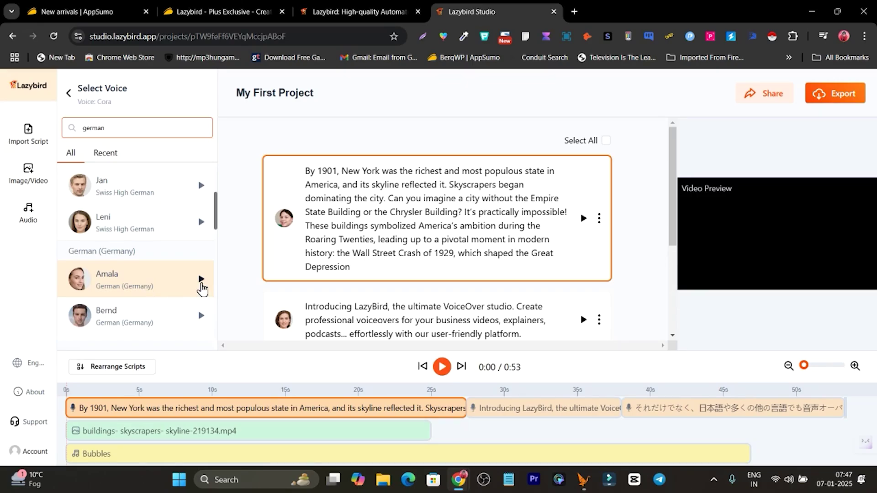
left_click(201, 281)
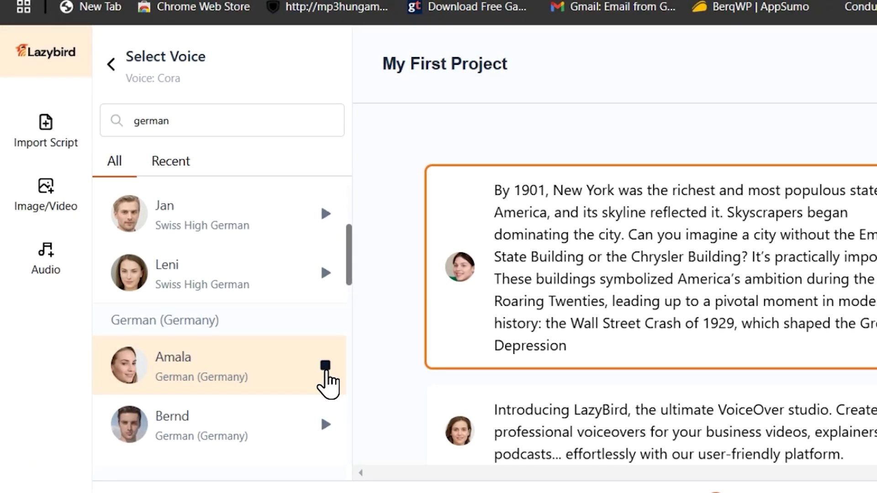
left_click(325, 368)
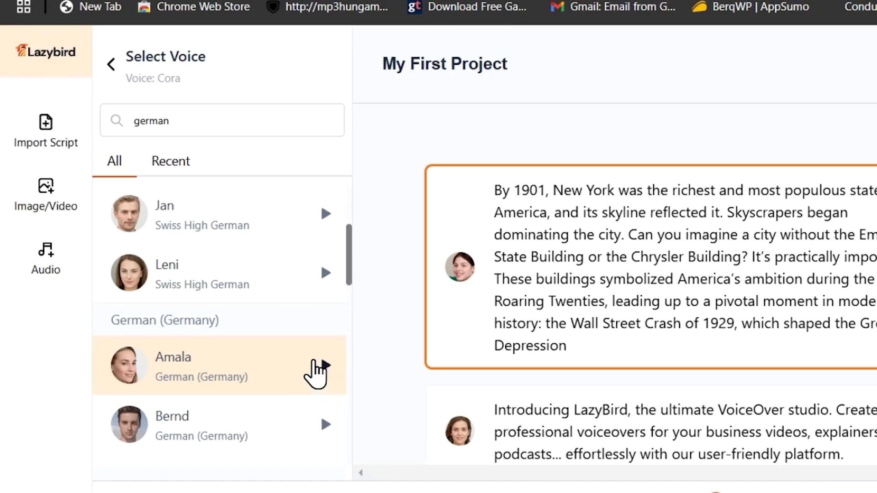
Filter the voice list to 'hindi' and play the Swara sample.
left_click_drag(198, 122, 135, 130)
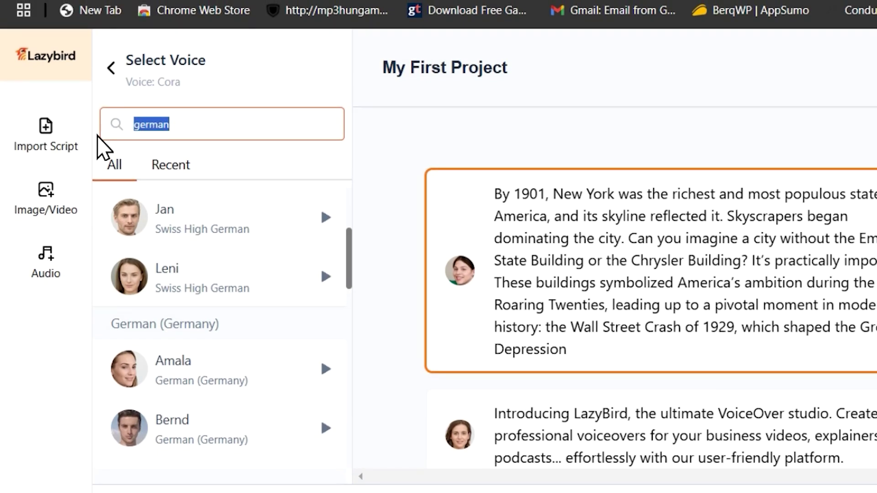
type("hindi")
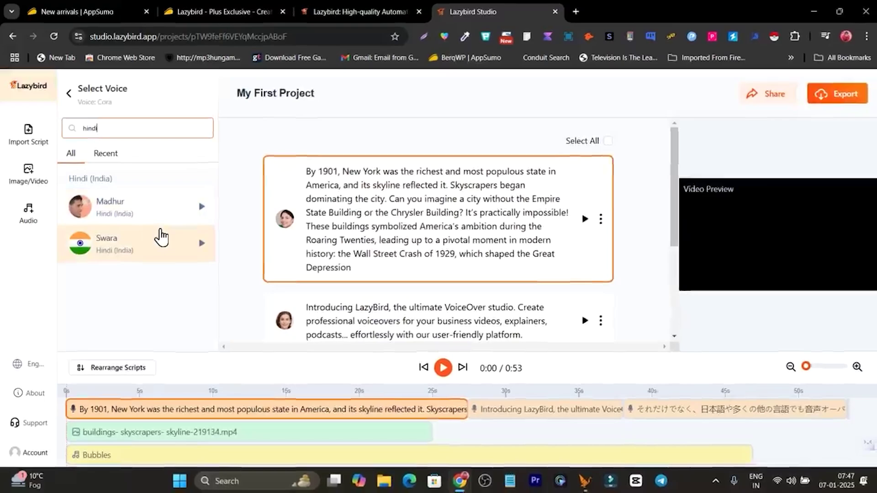
left_click(325, 310)
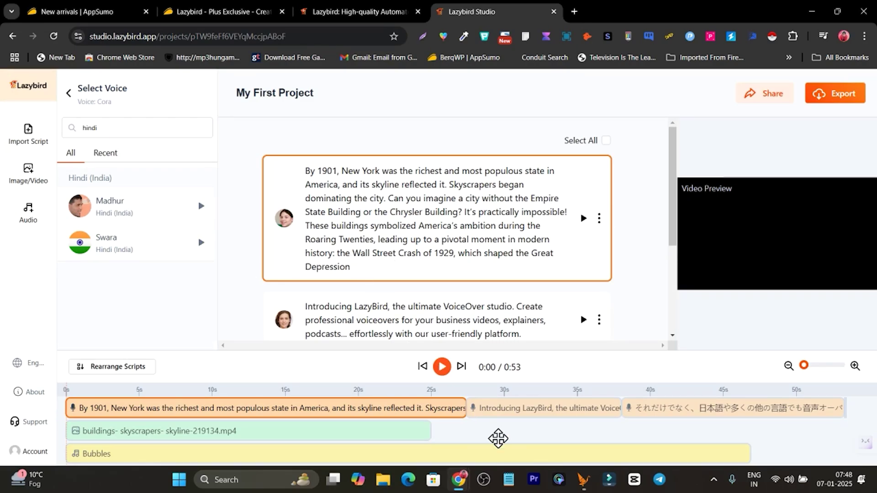
Select the Notepad quote from 'So there you have it' to 'always has!', then minimize Notepad.
left_click(510, 481)
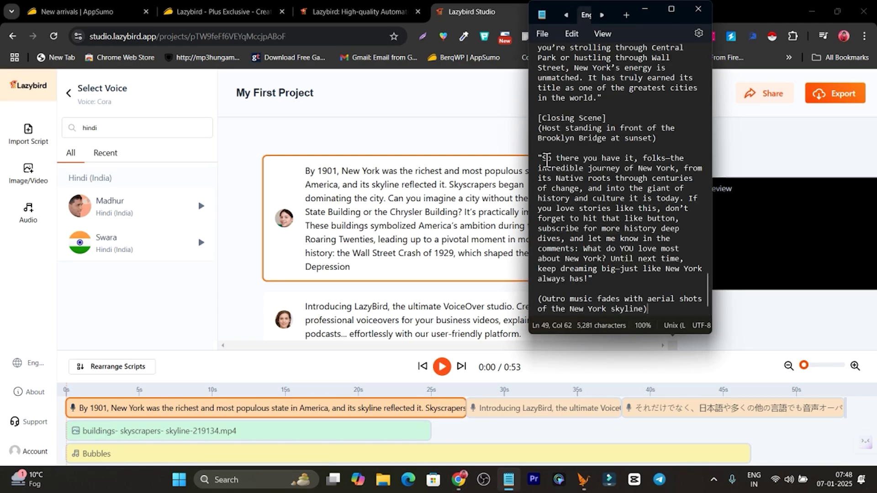
left_click_drag(547, 160, 588, 279)
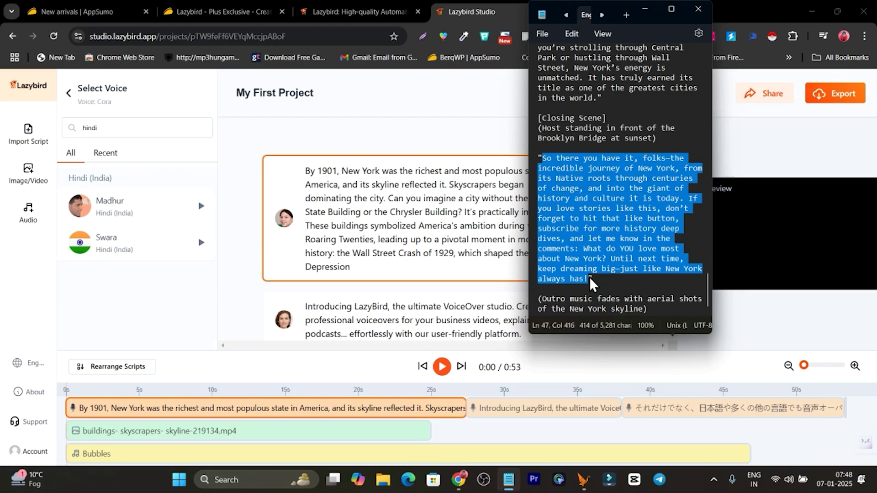
left_click(644, 9)
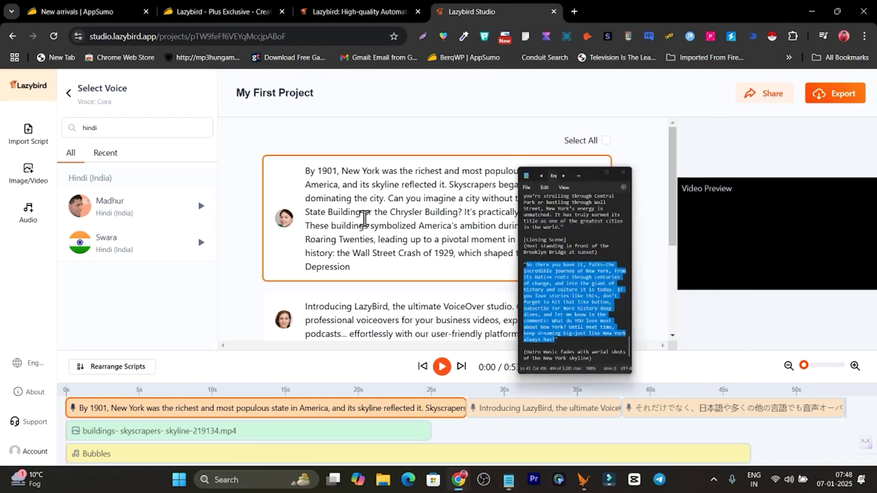
scroll(413, 239, "down", 2)
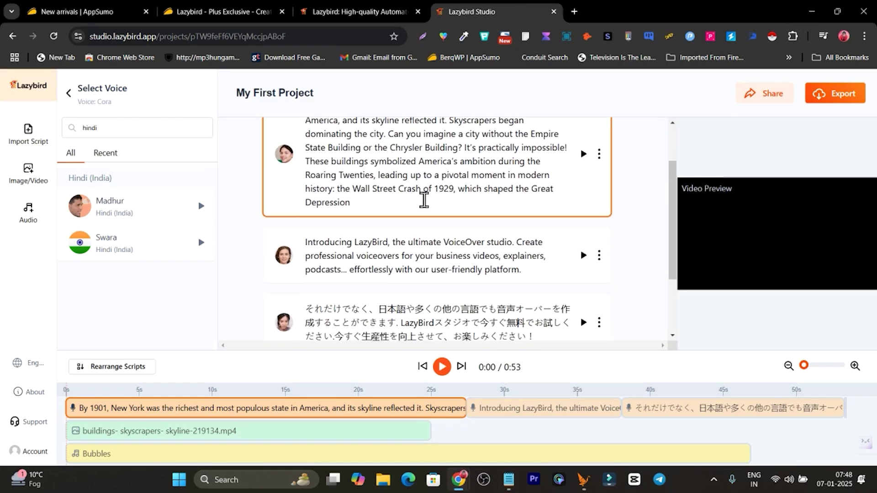
Add a new block containing the pasted 'So there you have it, folks' quote and show its voice choices.
scroll(427, 192, "down", 3)
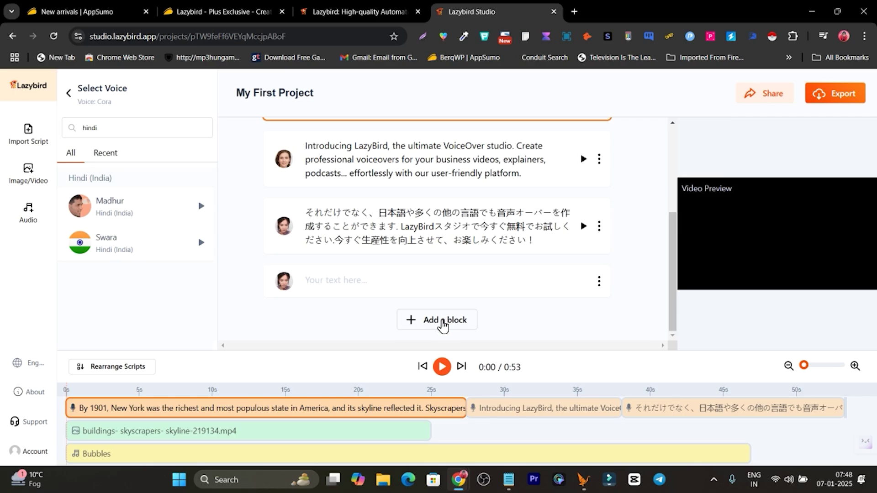
left_click(445, 325)
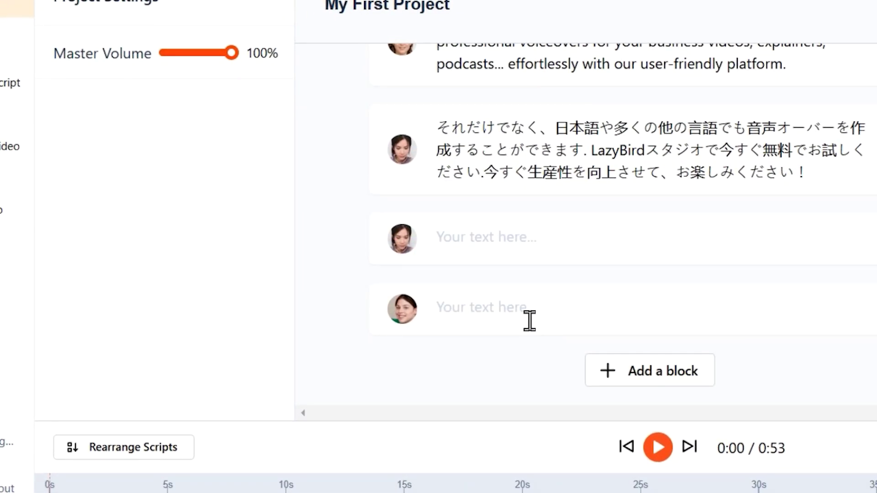
left_click(530, 321)
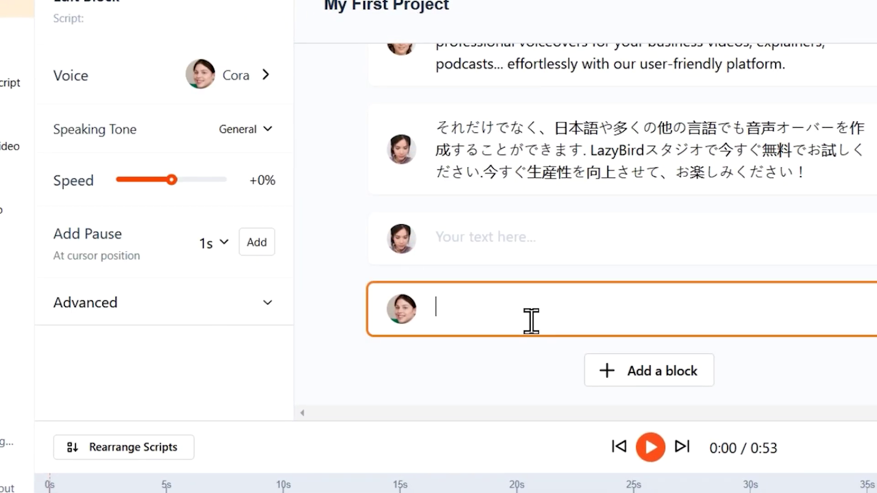
key("ctrl+v")
scroll(531, 321, "down", 3)
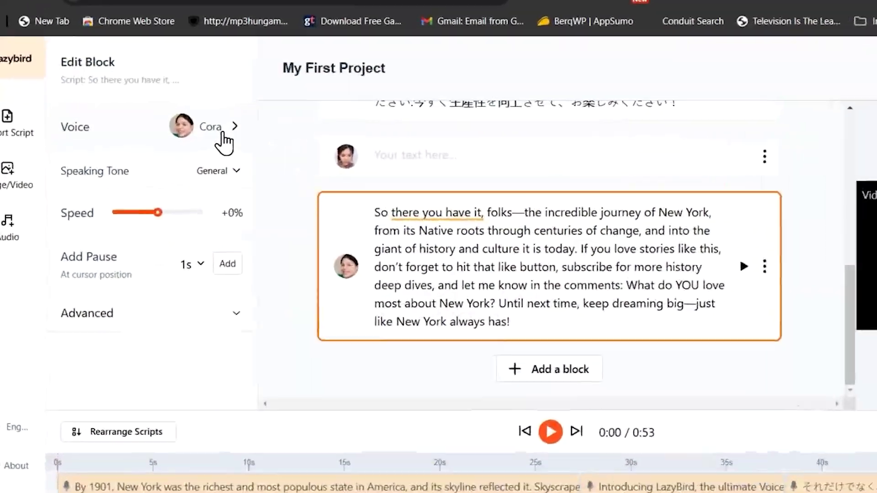
left_click(223, 99)
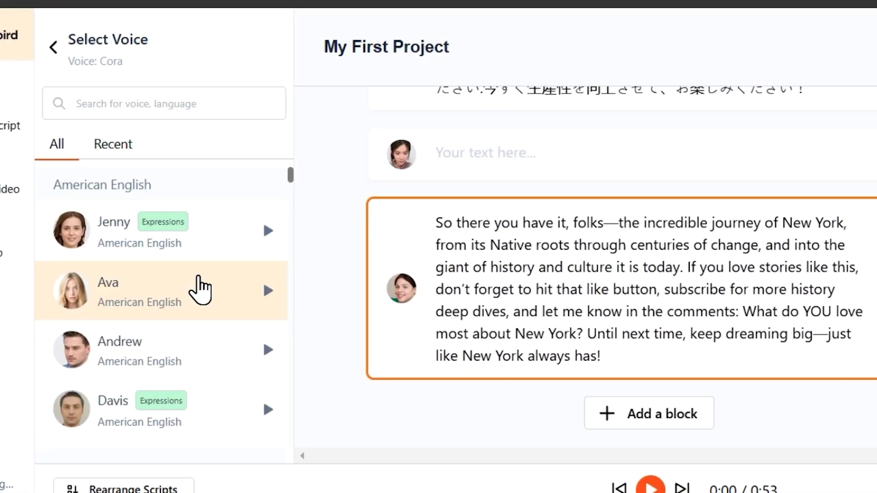
scroll(195, 292, "down", 3)
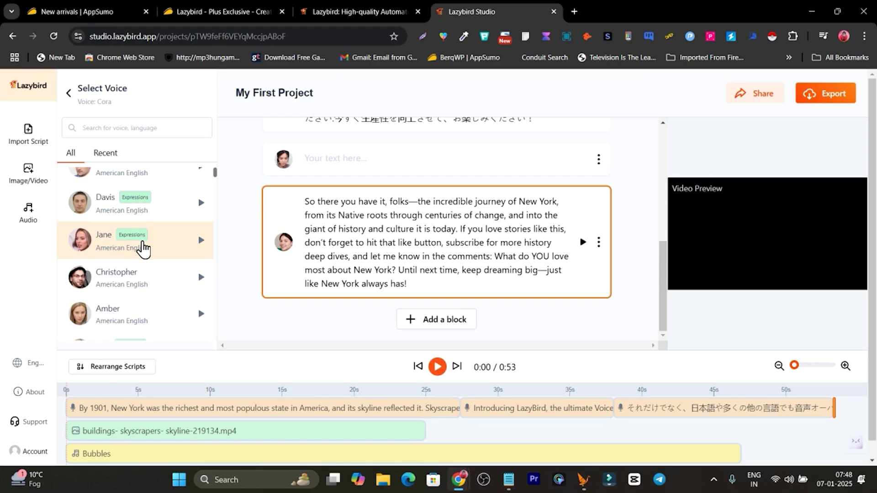
Voice the closing block with Jane in an Excited tone and expand its Advanced pitch/volume settings.
left_click(147, 250)
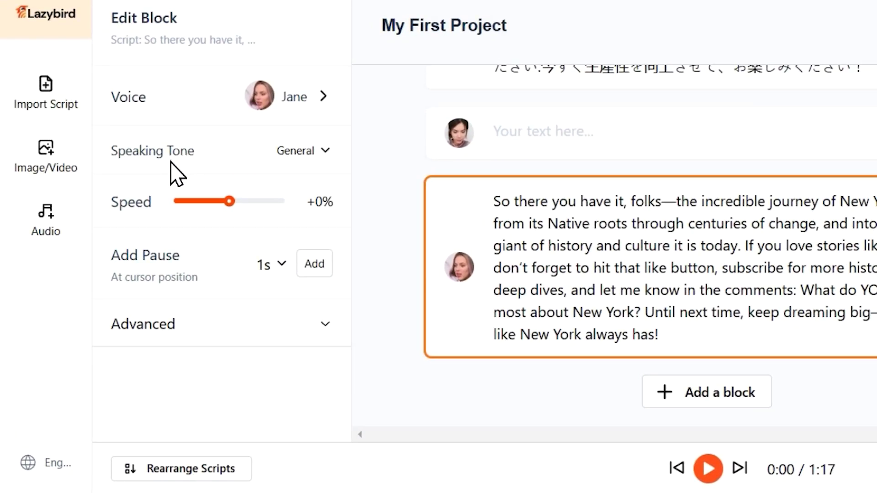
left_click(298, 158)
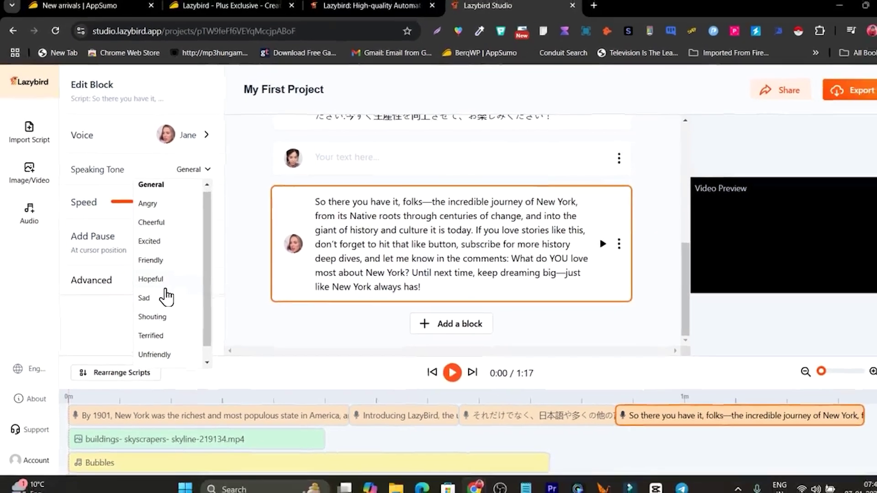
scroll(167, 298, "down", 1)
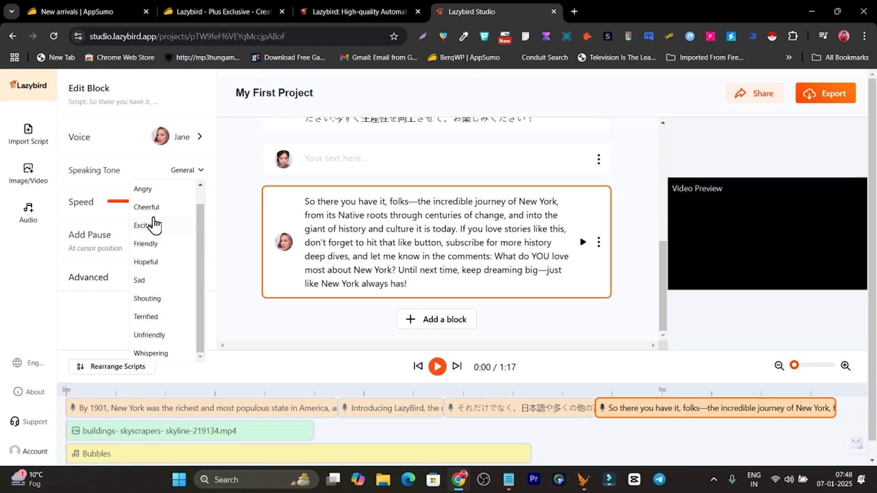
left_click(152, 232)
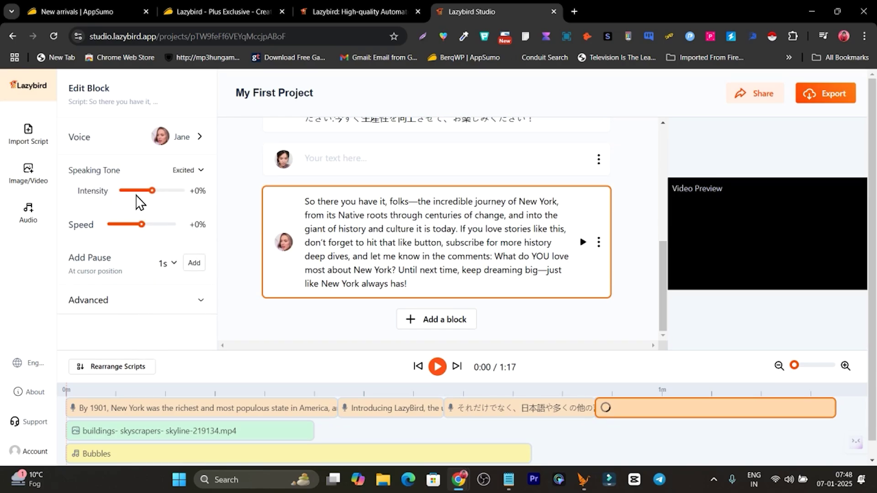
left_click(94, 301)
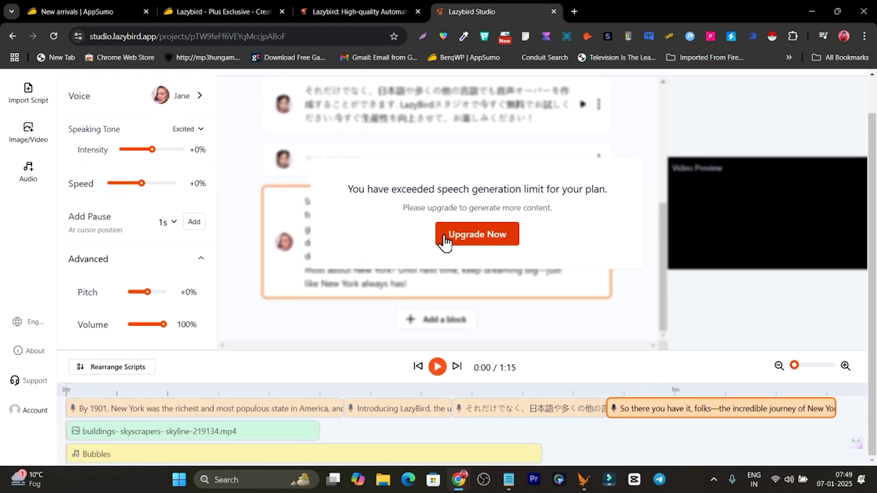
Switch the closing 'So there you have it' block's voice from Jane to Ava.
scroll(559, 224, "up", 1)
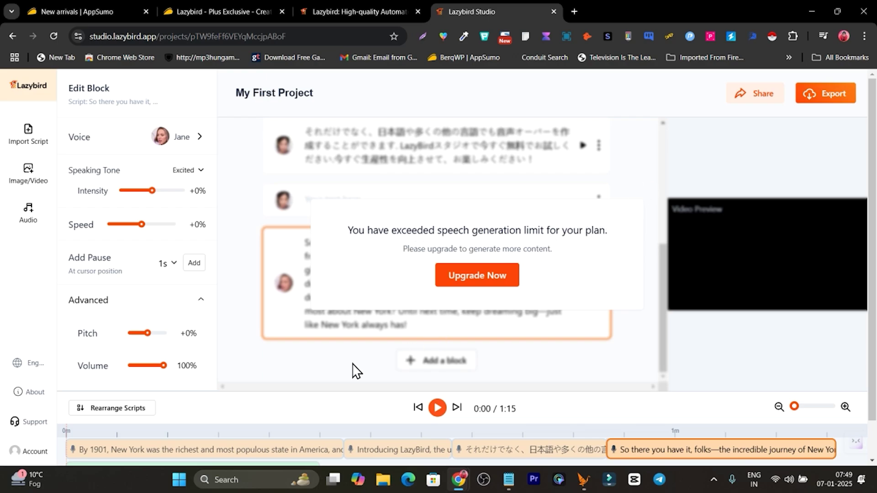
left_click(195, 145)
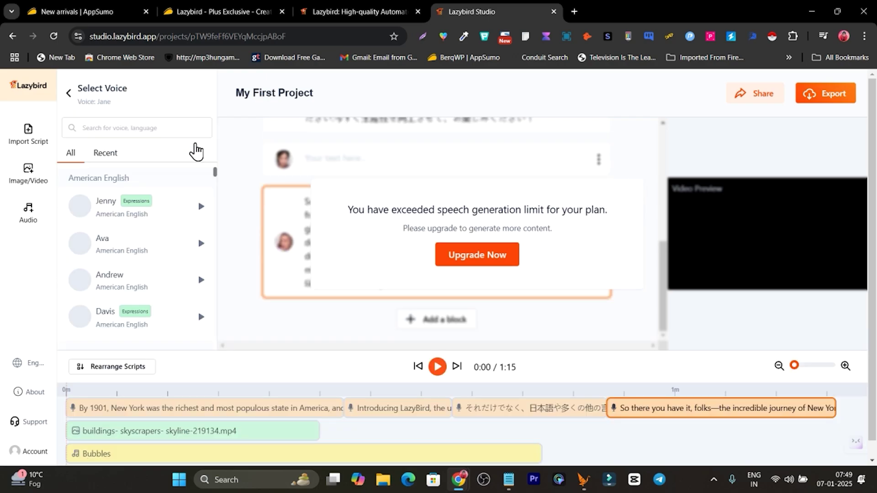
left_click(142, 246)
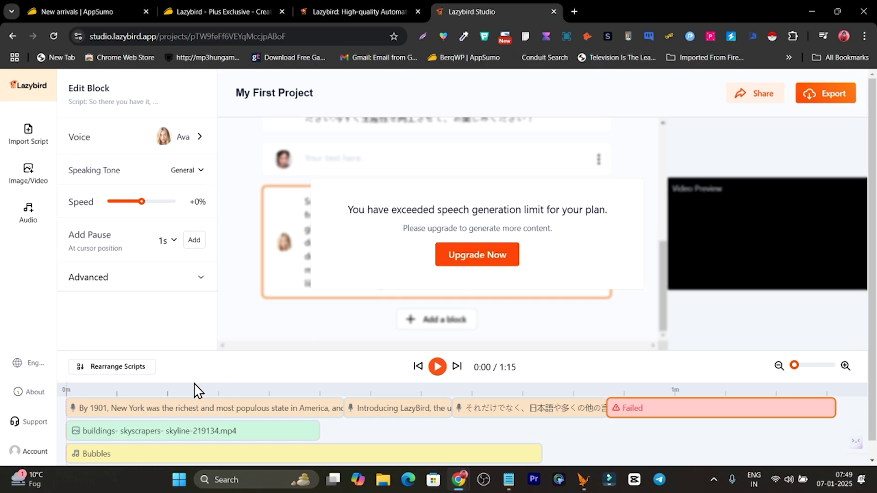
Preview from the 'By 1901' block until 0:06, then select the skyscrapers video clip at 50% volume.
left_click(144, 431)
left_click(125, 411)
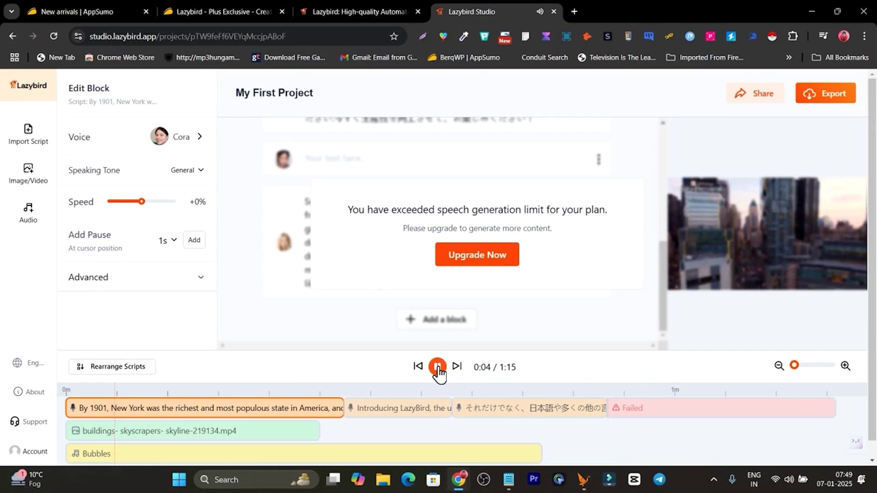
left_click(438, 367)
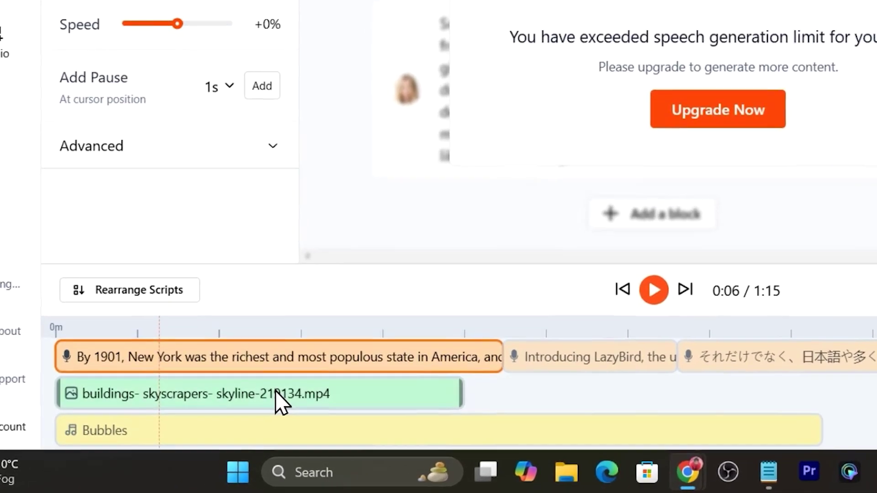
left_click(257, 391)
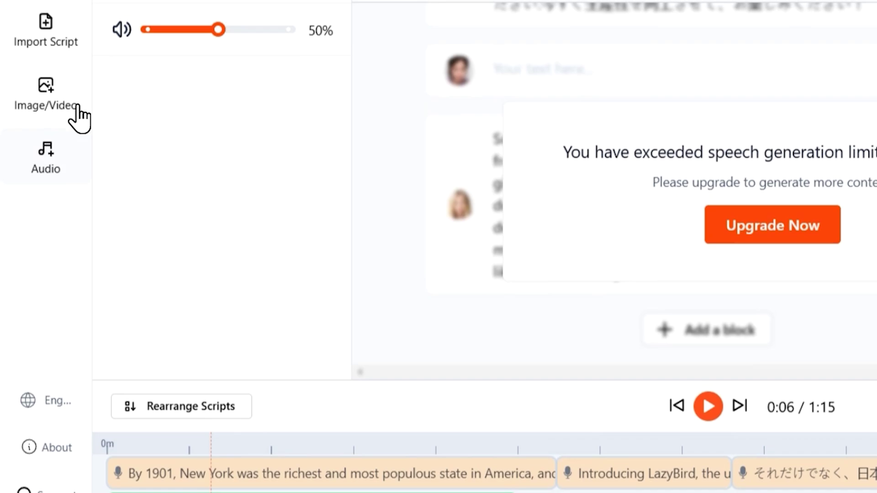
Search the stock video library for 'new york', browse the results, and move the playhead near the start.
left_click(46, 0)
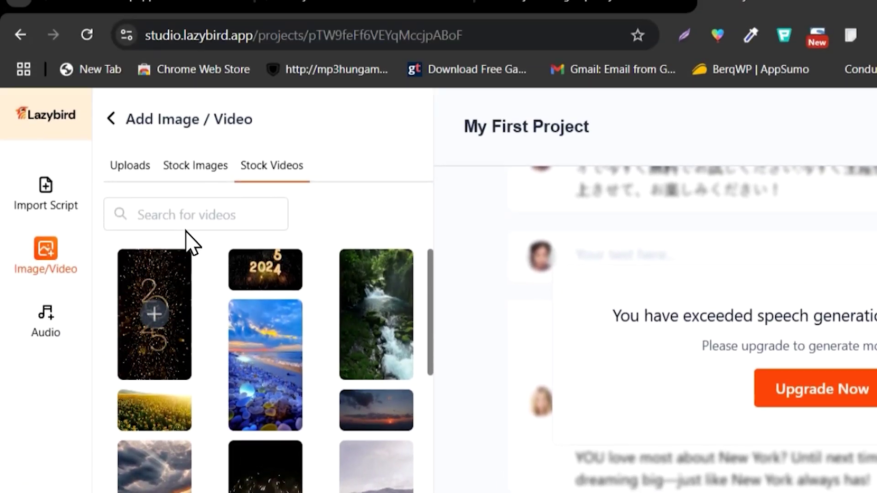
left_click(189, 226)
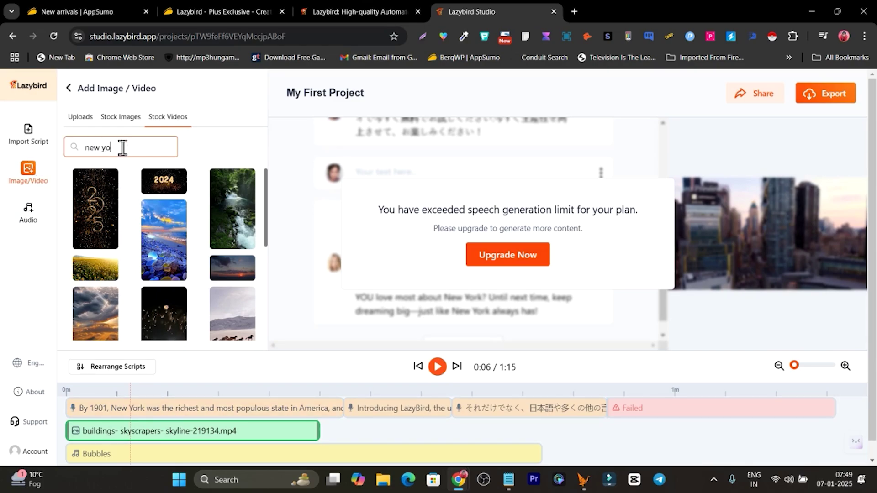
key("Return")
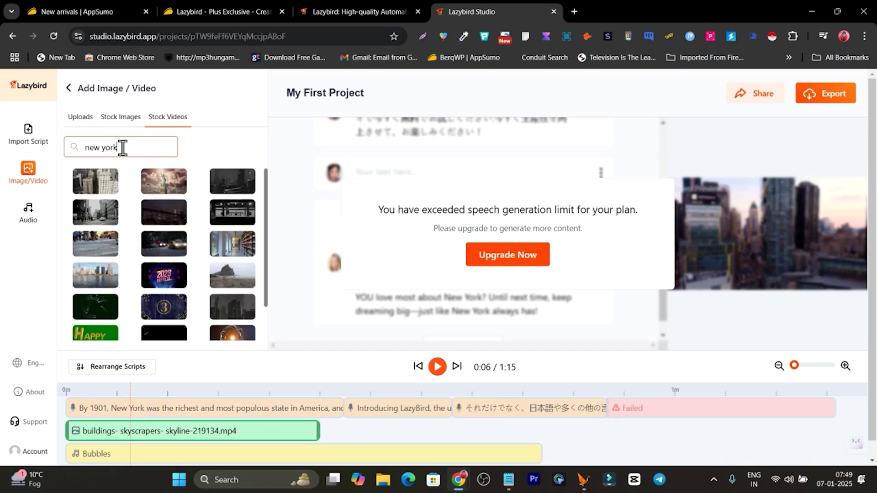
scroll(176, 248, "down", 1)
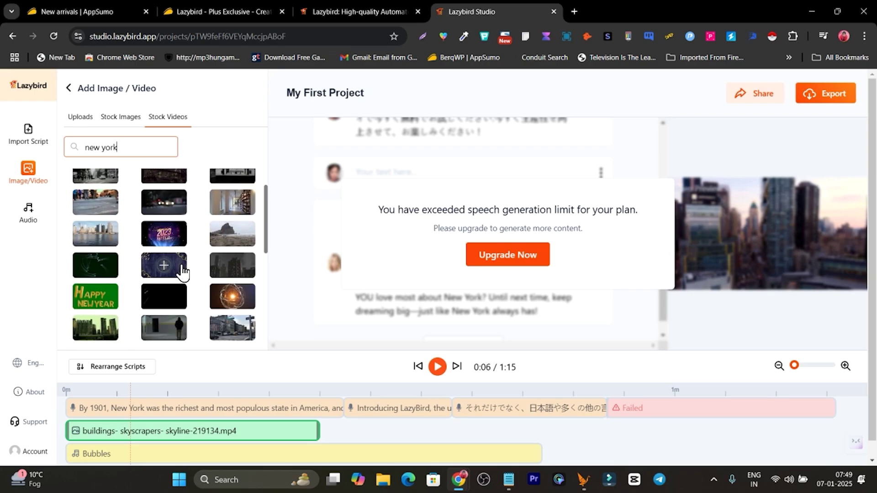
scroll(197, 293, "down", 2)
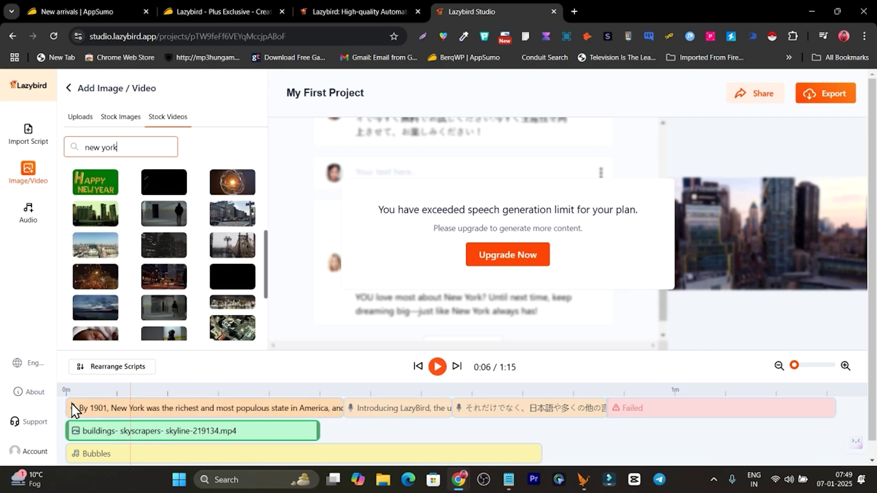
left_click(75, 389)
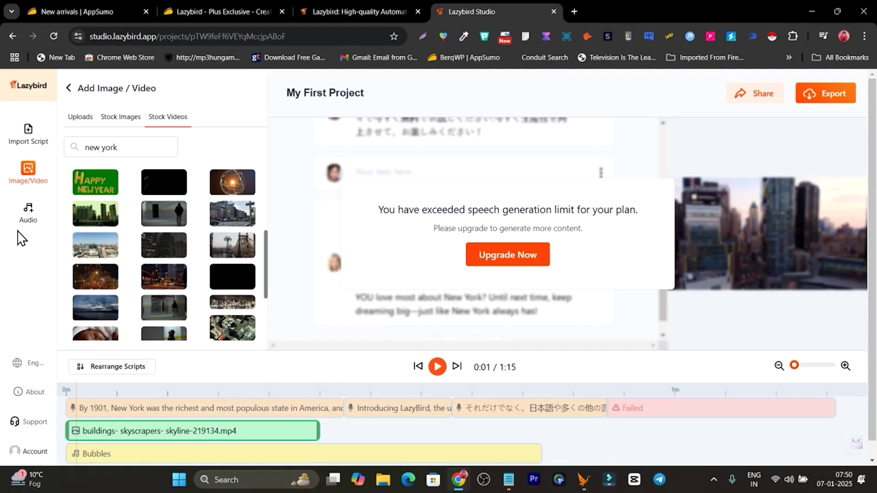
Browse stock music tracks such as Feelin' Good, Penn Station and Oceanside, and focus the music search box.
left_click(25, 226)
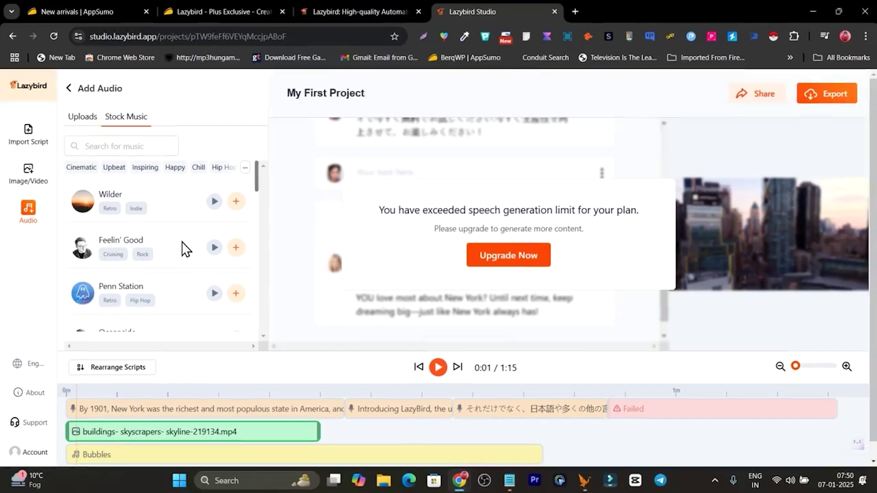
scroll(294, 319, "down", 2)
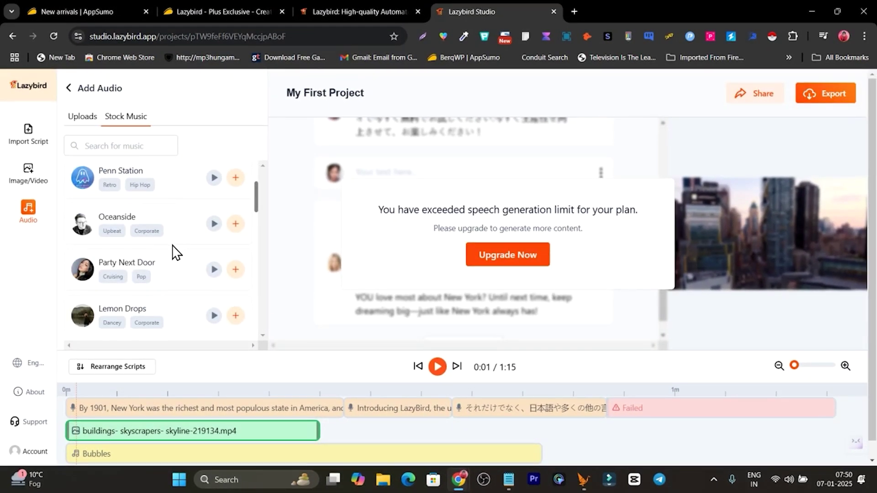
scroll(178, 267, "down", 2)
scroll(174, 264, "up", 1)
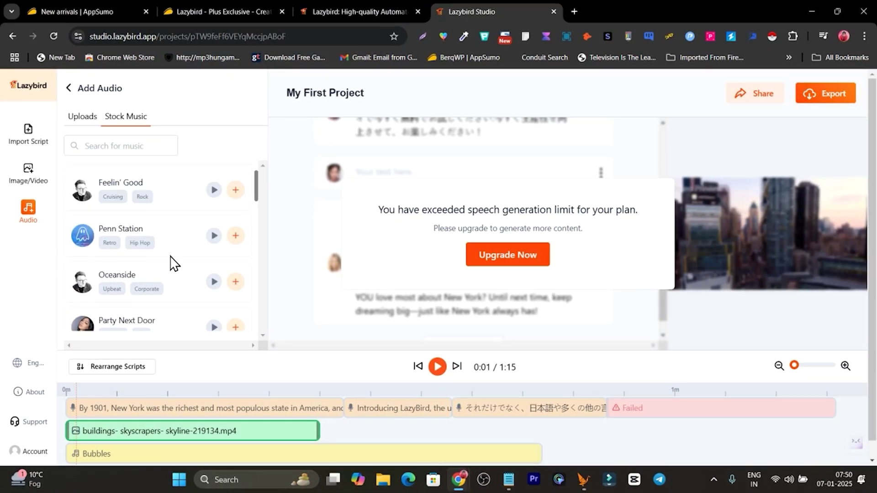
left_click(129, 154)
scroll(214, 416, "down", 1)
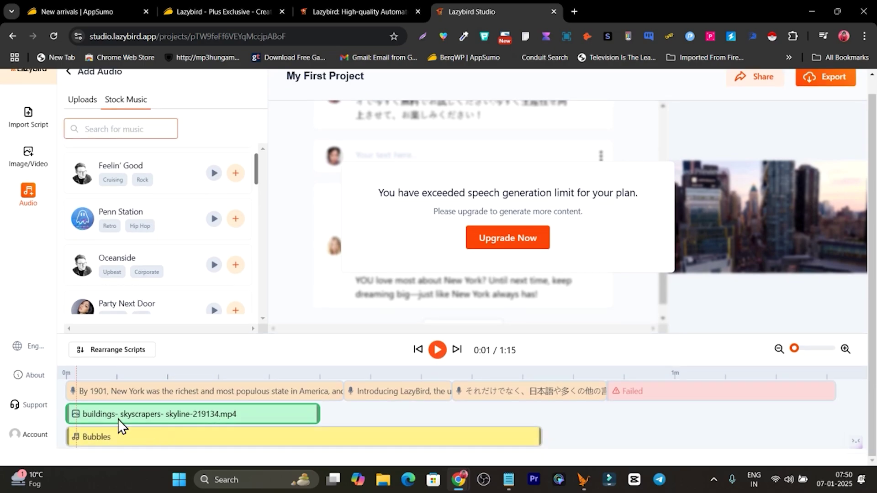
Rewind to 0:00, select the Bubbles clip and By 1901 block, then play and pause the preview.
left_click(69, 379)
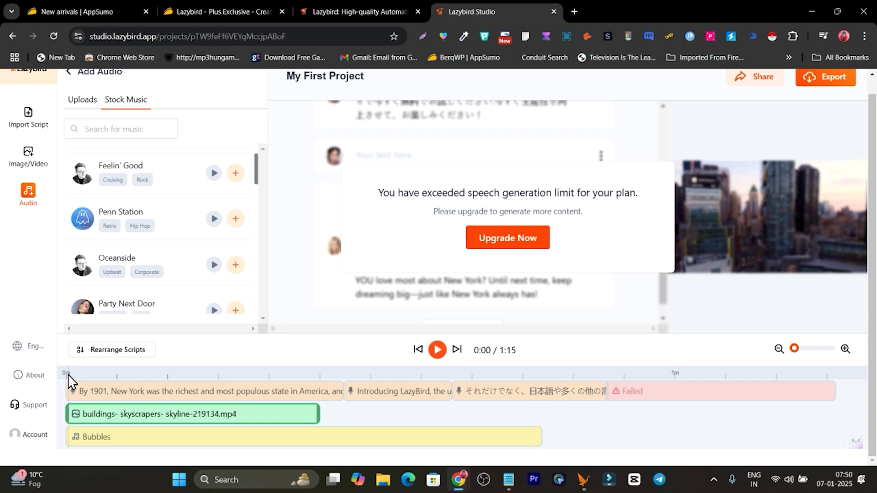
left_click(111, 439)
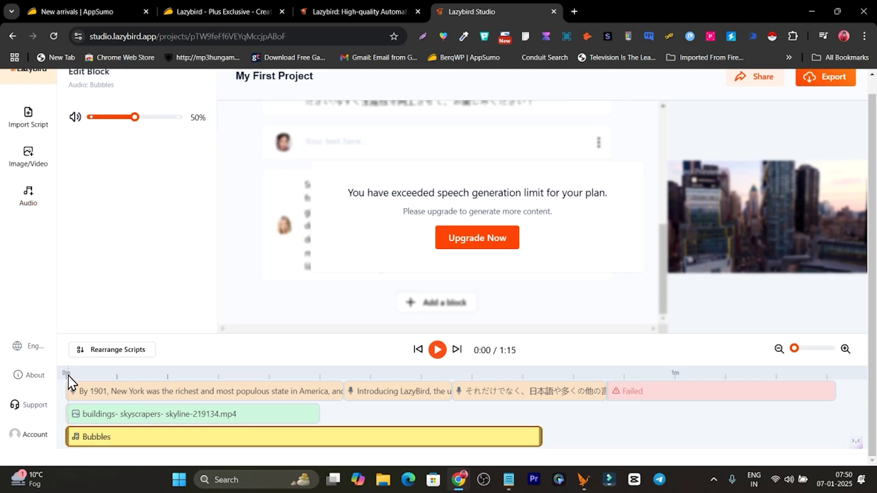
left_click(77, 392)
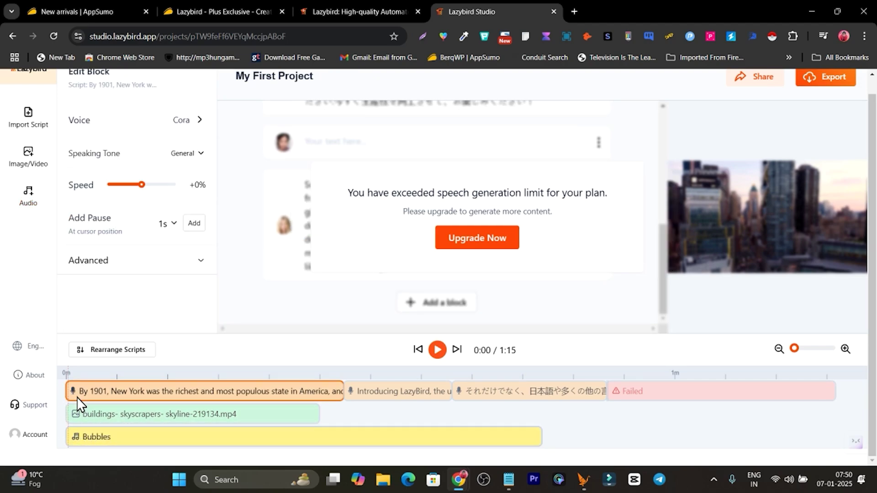
left_click(436, 351)
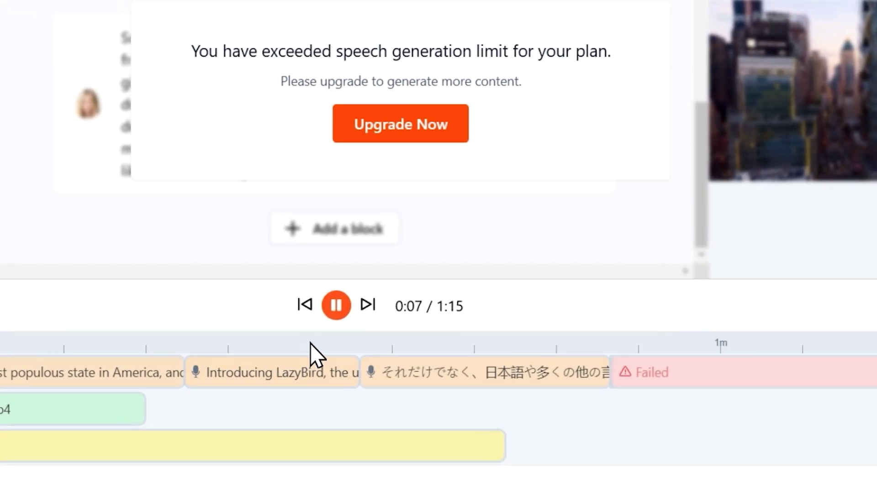
left_click(336, 315)
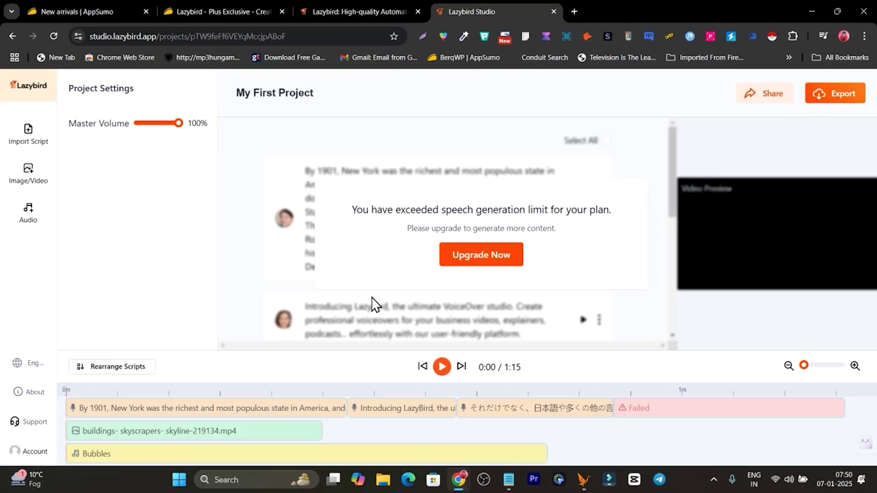
left_click(442, 368)
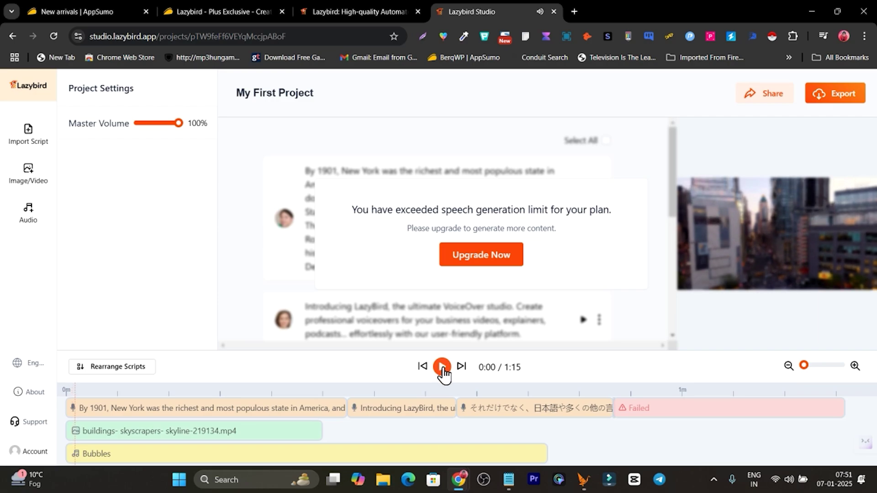
left_click(830, 103)
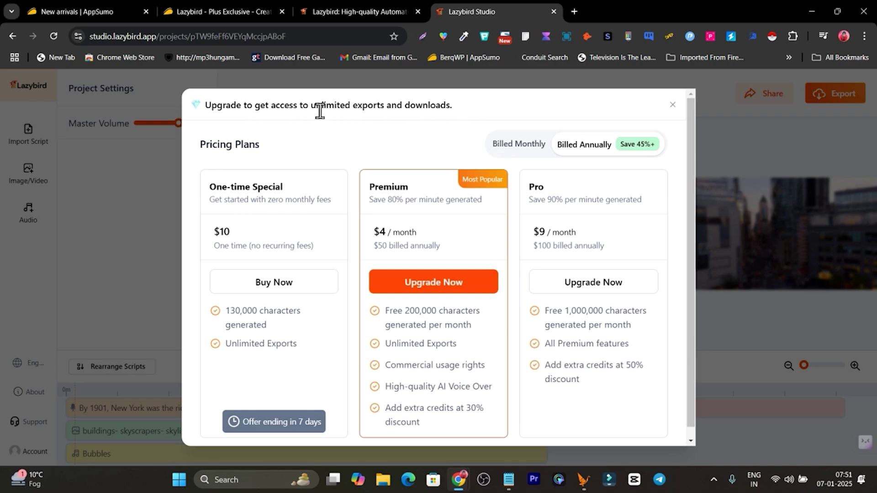
left_click_drag(313, 110, 361, 106)
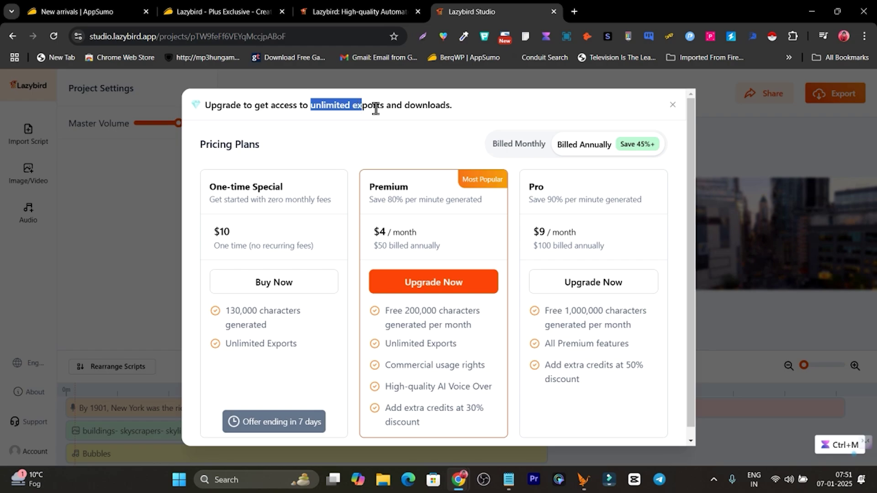
left_click(379, 109)
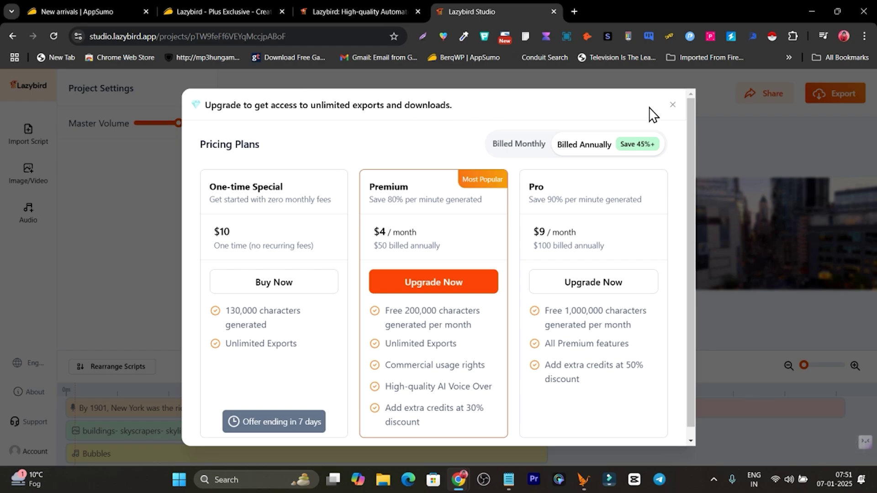
left_click(673, 105)
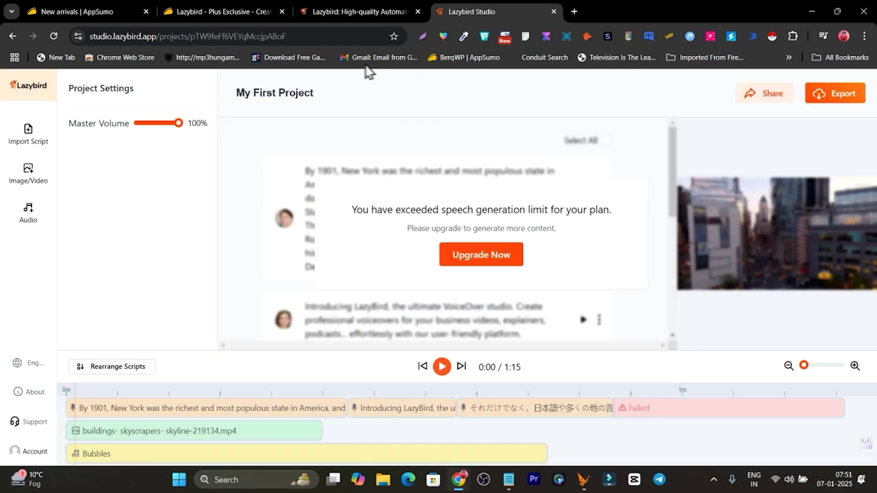
Switch to the Lazybird - Plus Exclusive deal page and scroll into its overview.
left_click(222, 9)
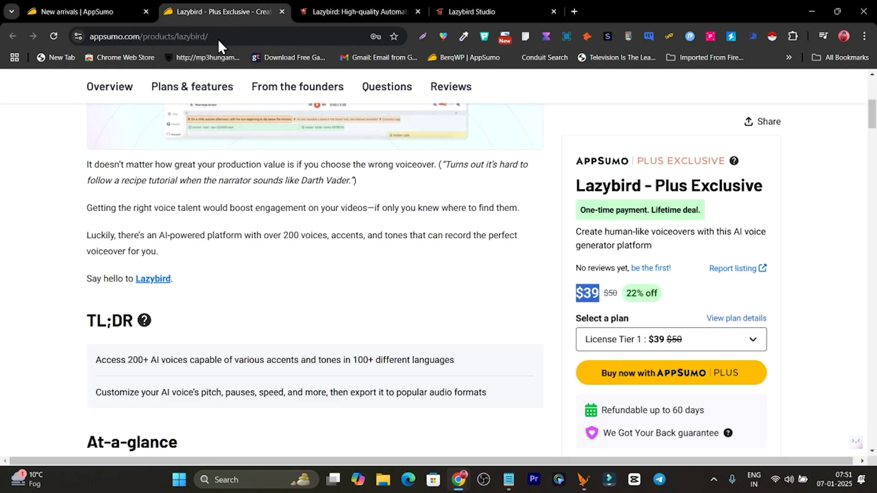
scroll(411, 275, "down", 4)
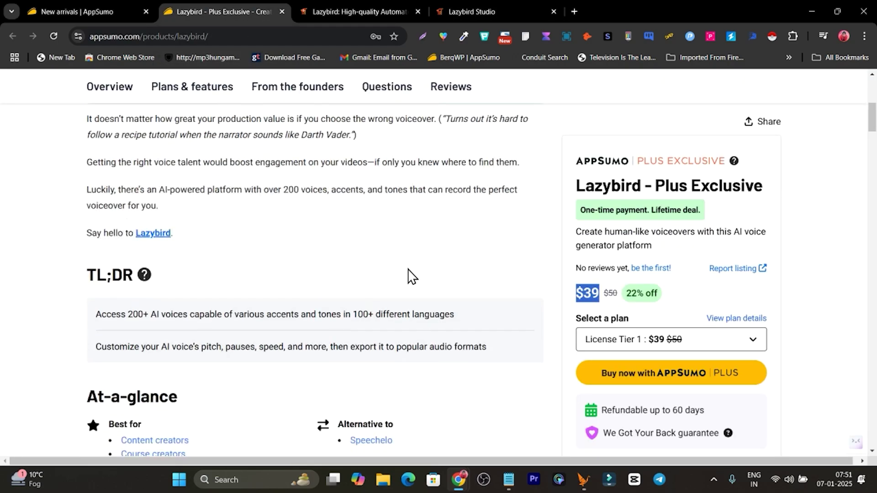
scroll(500, 244, "down", 14)
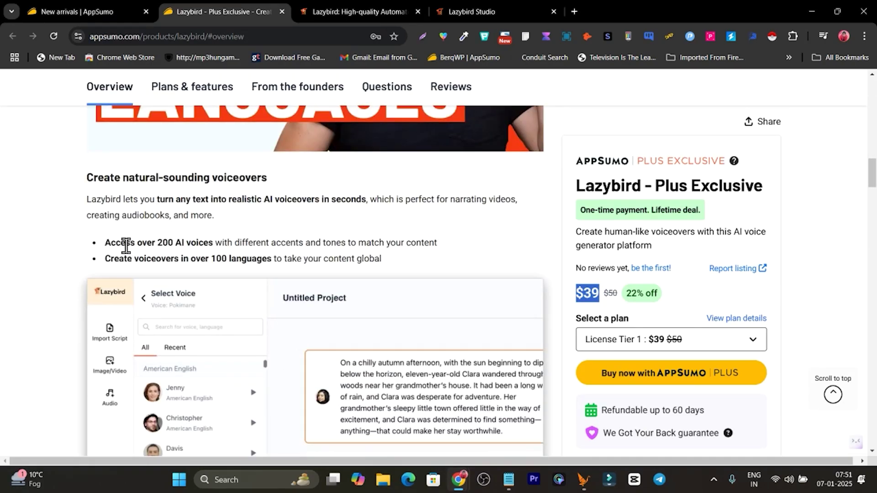
Highlight the 200 AI voices and 100 languages bullets, then scroll down to Plans & features.
left_click_drag(101, 247, 349, 254)
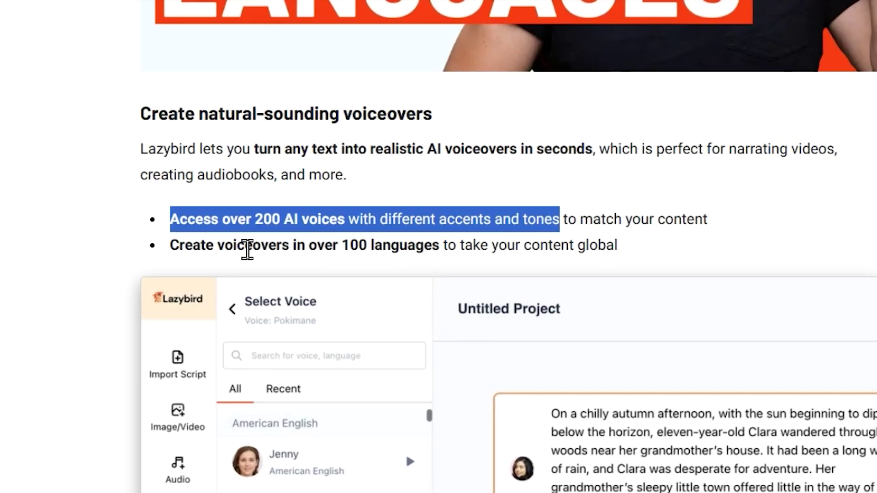
left_click_drag(245, 246, 448, 247)
scroll(448, 247, "down", 15)
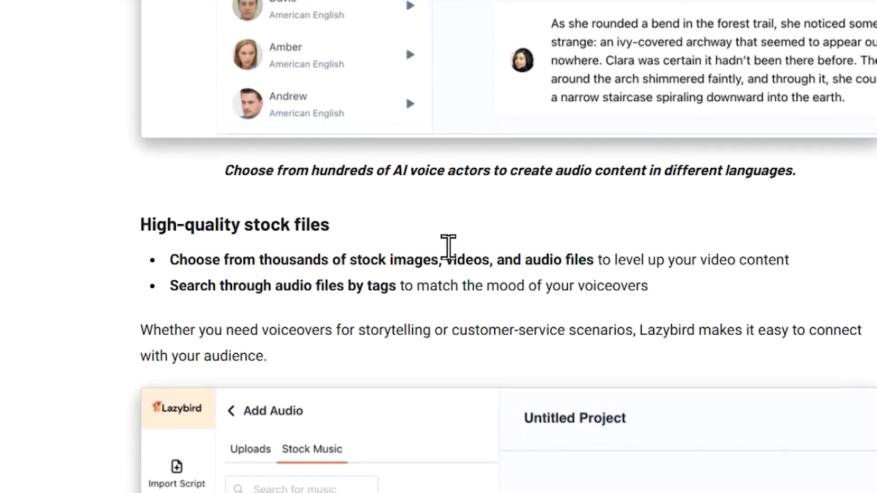
scroll(448, 247, "down", 20)
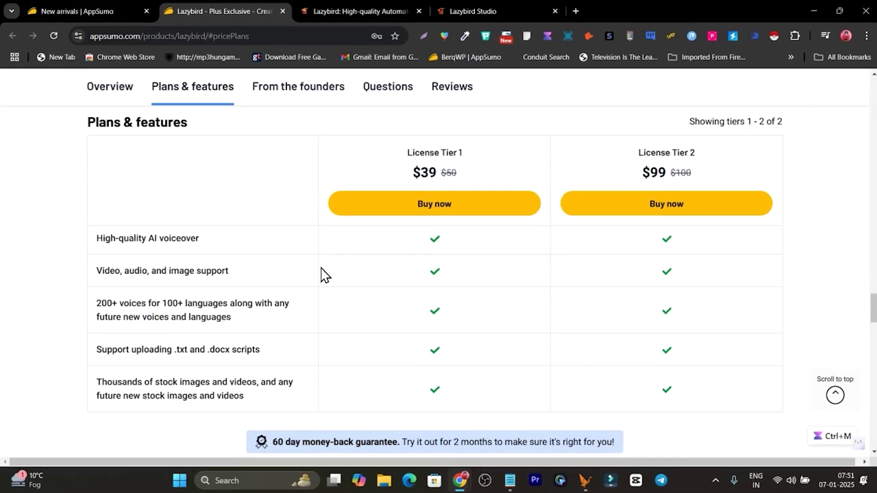
scroll(530, 265, "up", 2)
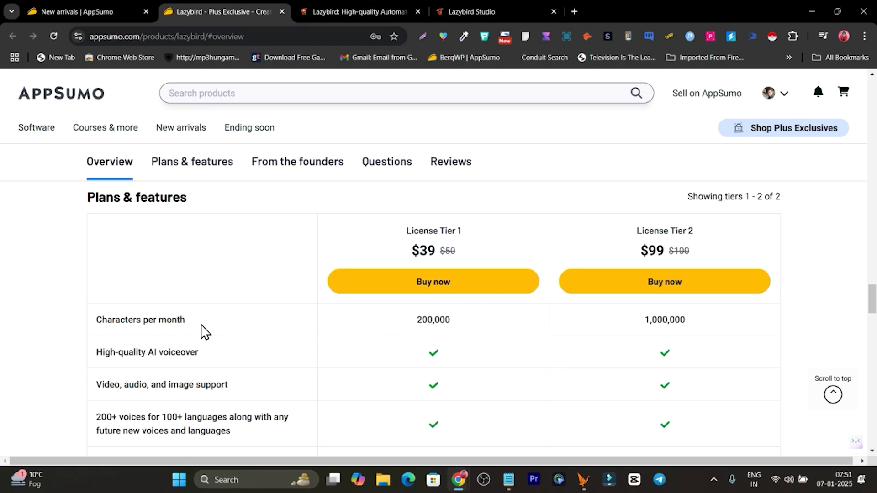
left_click_drag(409, 326, 467, 322)
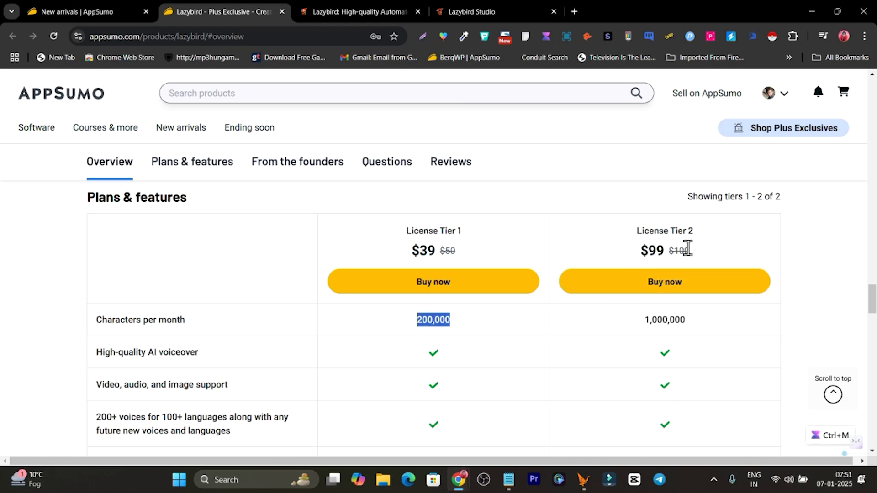
left_click_drag(710, 328, 647, 330)
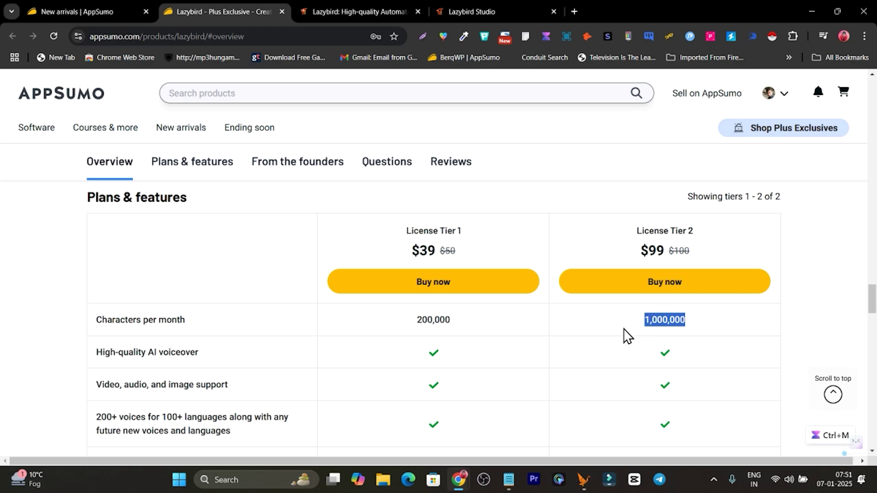
scroll(415, 380, "down", 1)
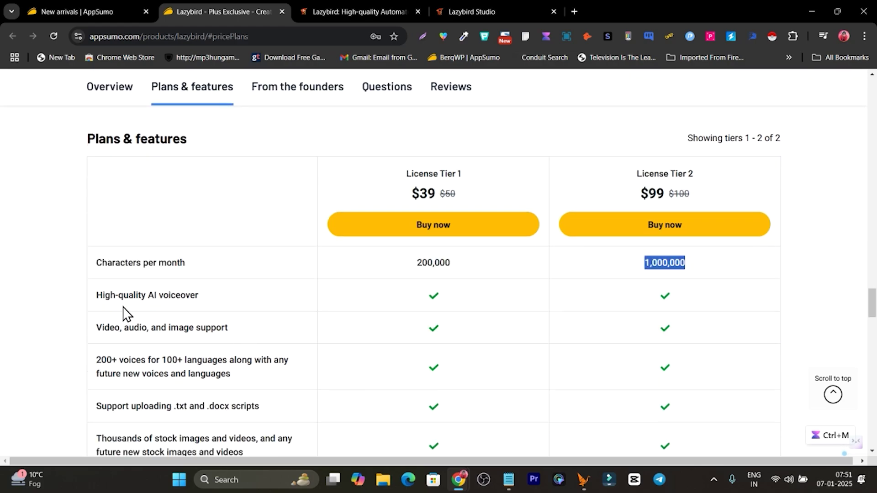
scroll(208, 315, "down", 2)
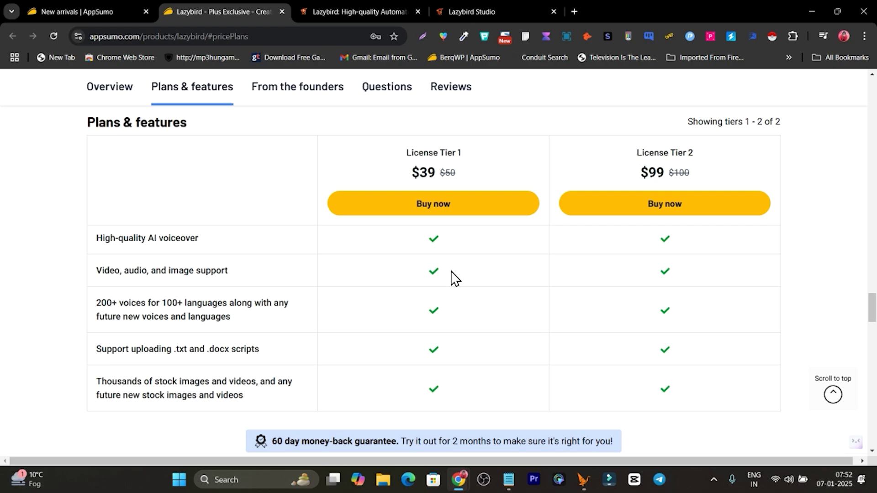
scroll(241, 336, "down", 2)
scroll(471, 337, "down", 2)
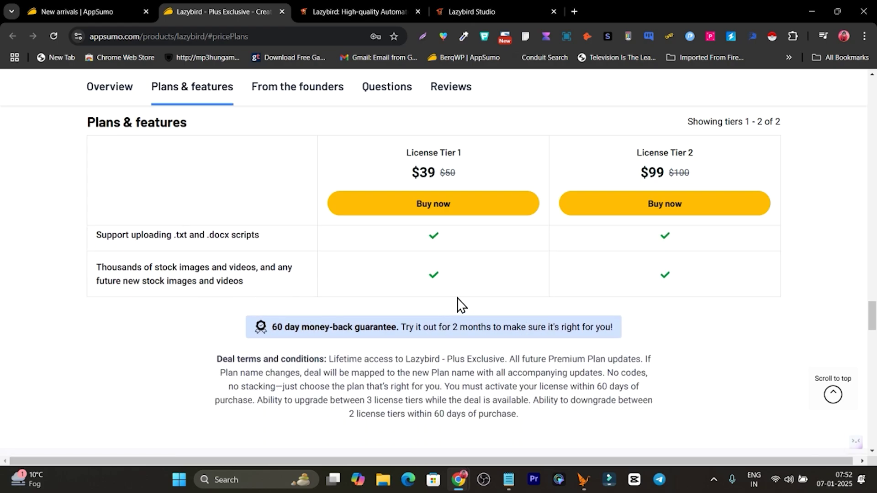
scroll(459, 305, "up", 5)
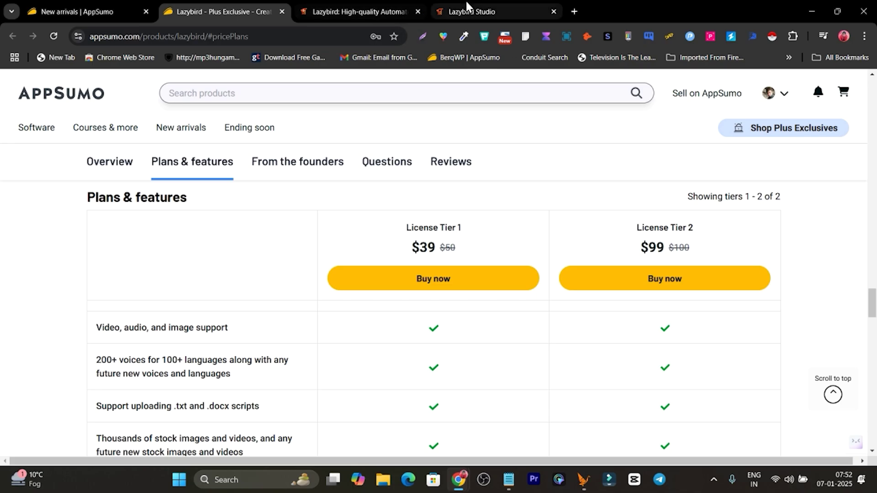
left_click(467, 5)
left_click(364, 8)
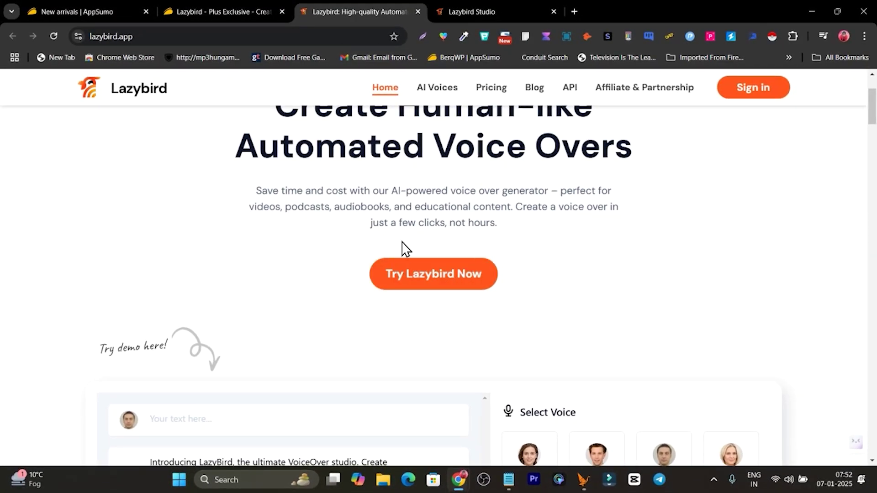
left_click(224, 12)
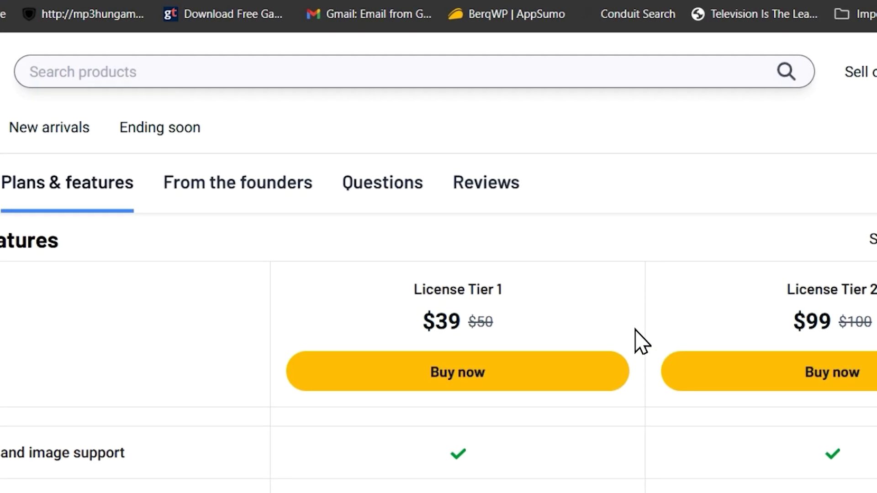
scroll(635, 338, "up", 4)
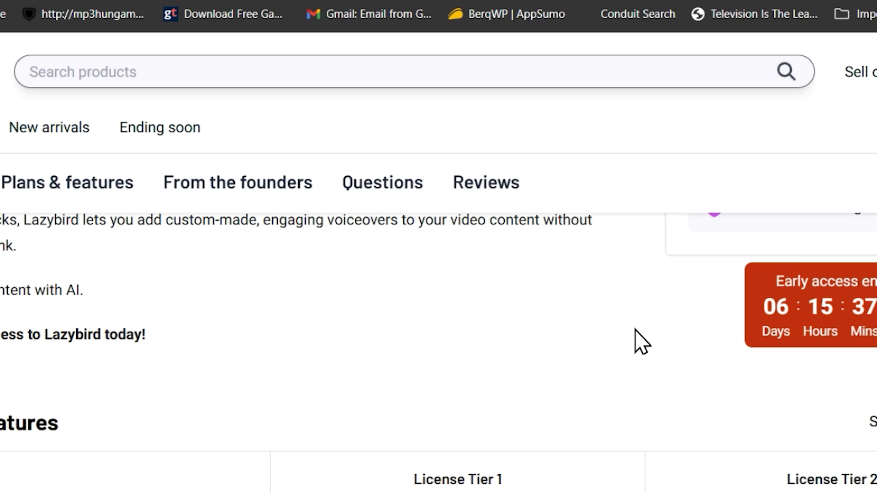
scroll(635, 338, "up", 3)
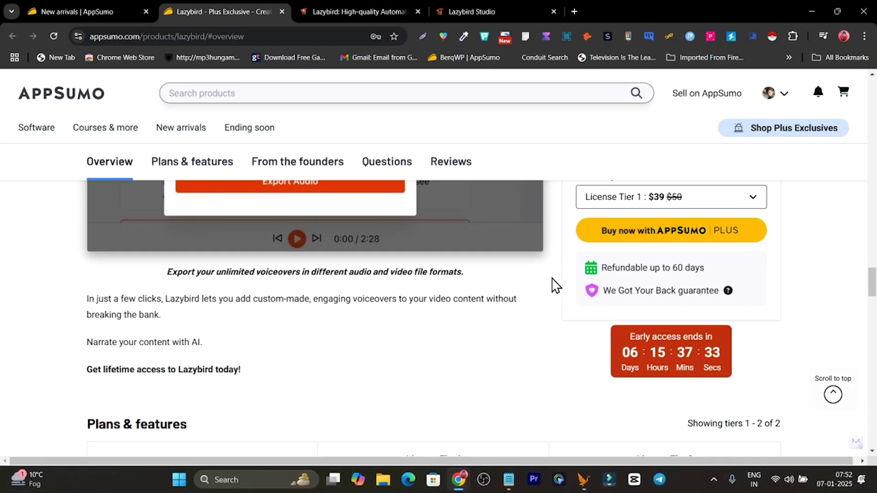
scroll(649, 281, "up", 8)
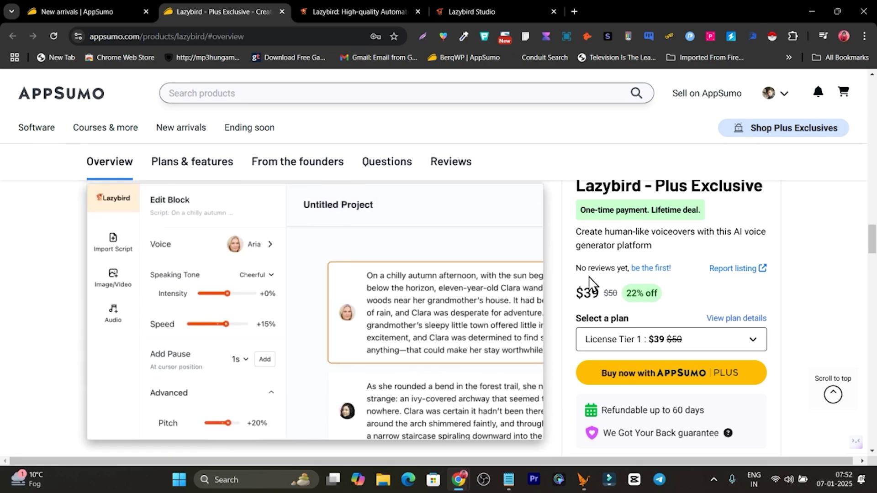
scroll(543, 290, "up", 5)
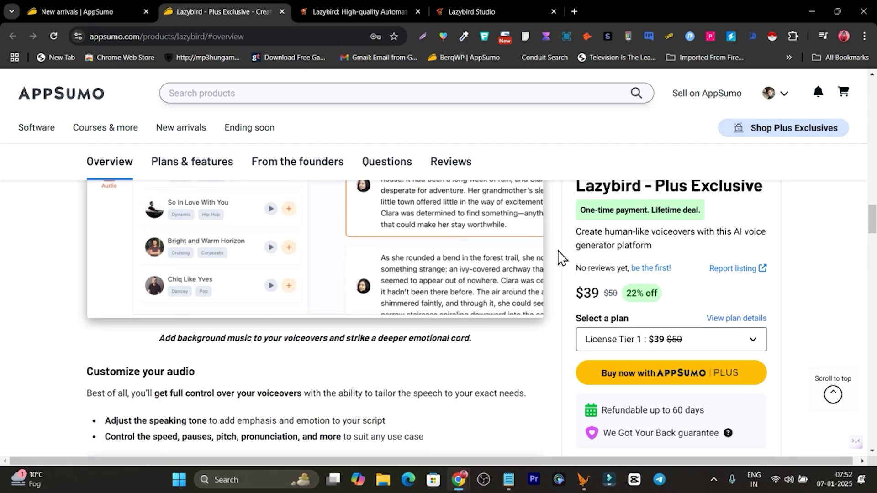
scroll(562, 258, "up", 18)
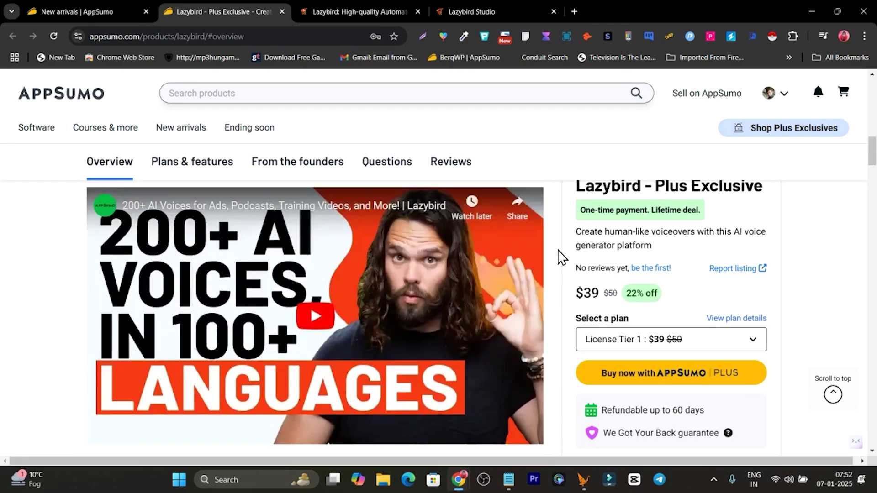
scroll(560, 257, "up", 10)
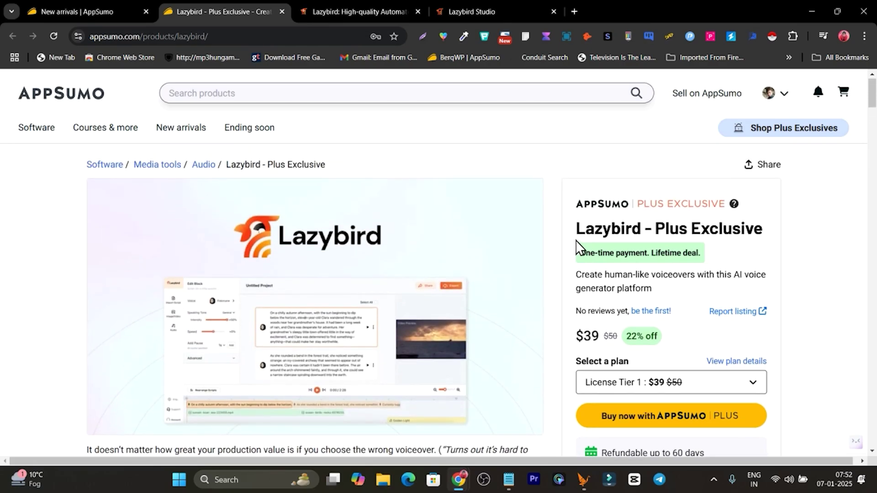
scroll(573, 258, "down", 8)
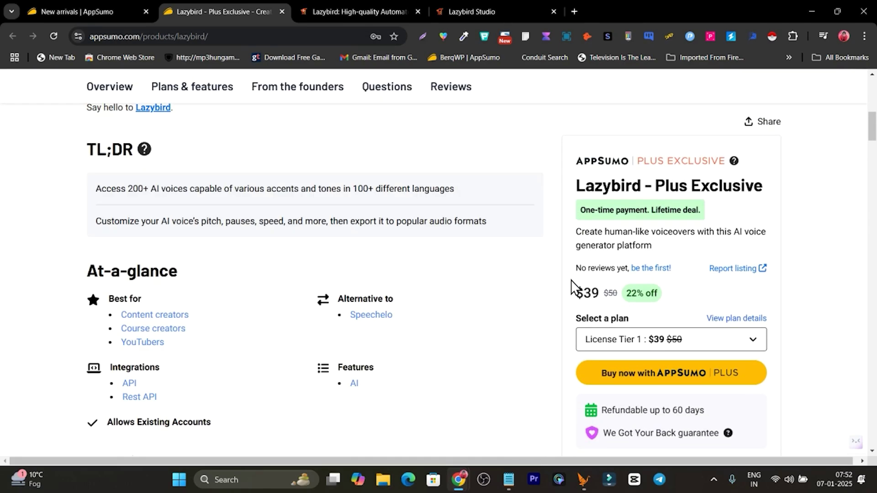